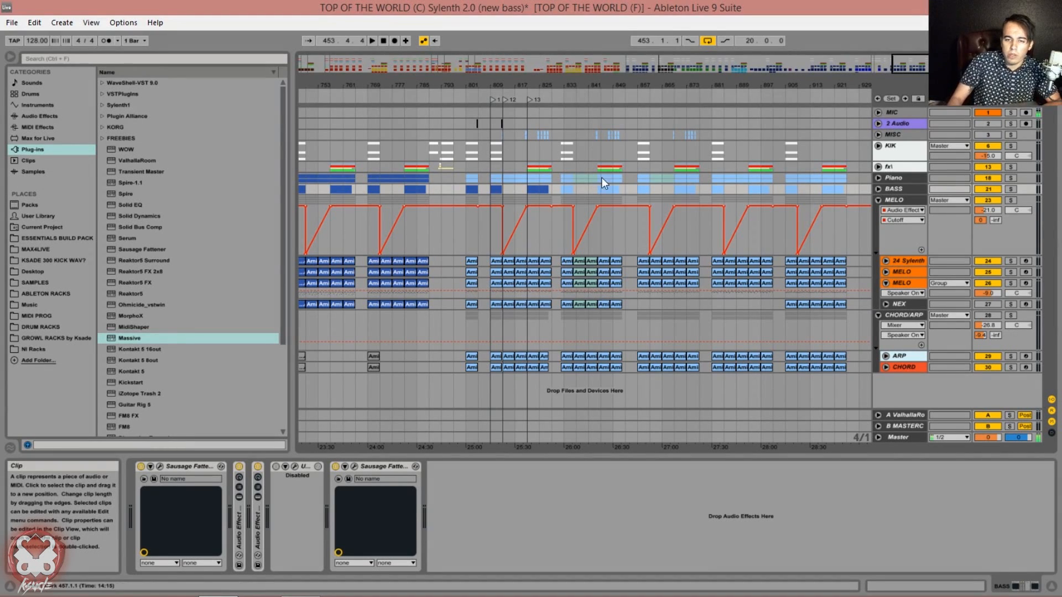
Loop the 20-bar section starting at bar 832 and play it back.
drag(906, 65, 926, 110)
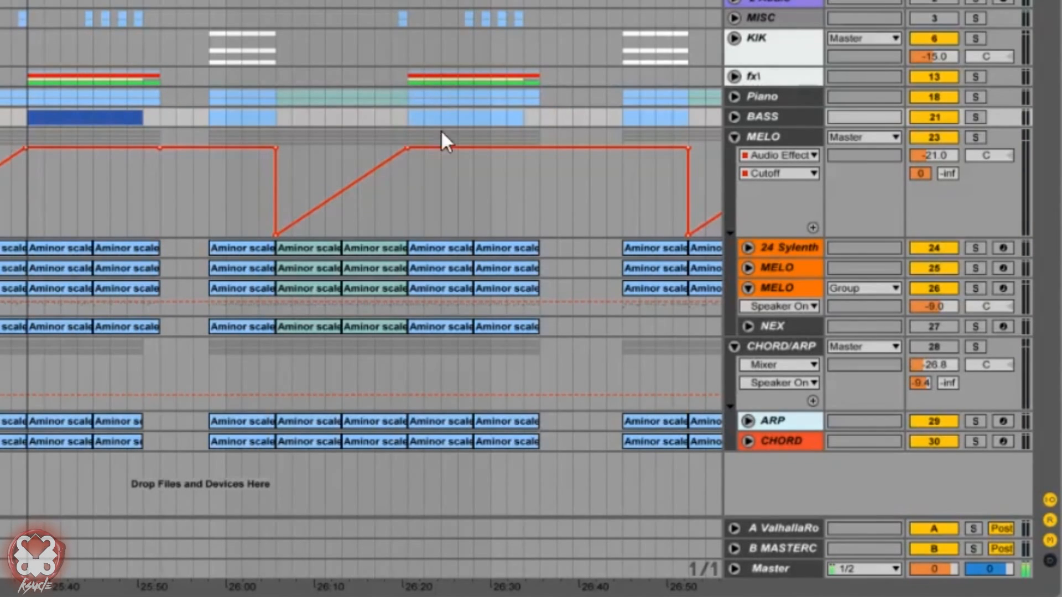
drag(211, 76, 220, 75)
drag(221, 75, 545, 73)
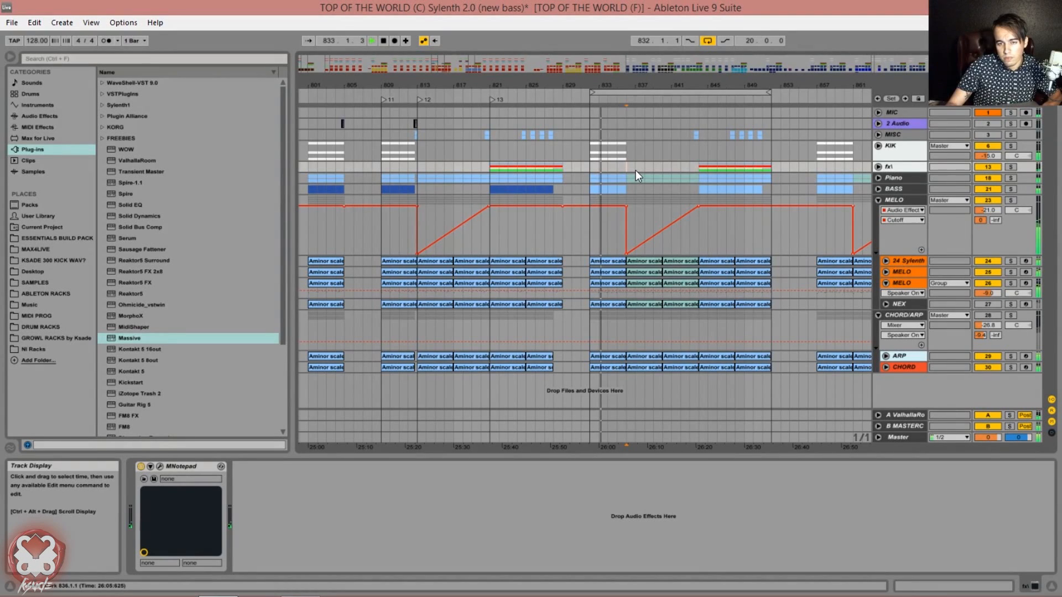
key(space)
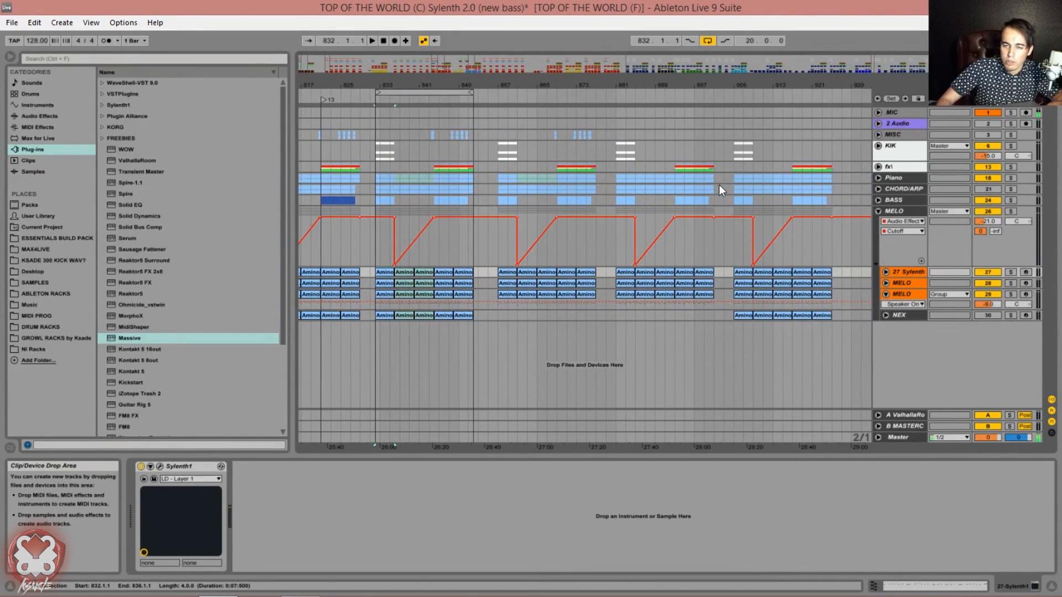
Select the last arrangement section, from about bar 905 to 929 across KIK through NEX, and duplicate it directly behind itself.
drag(737, 148, 842, 321)
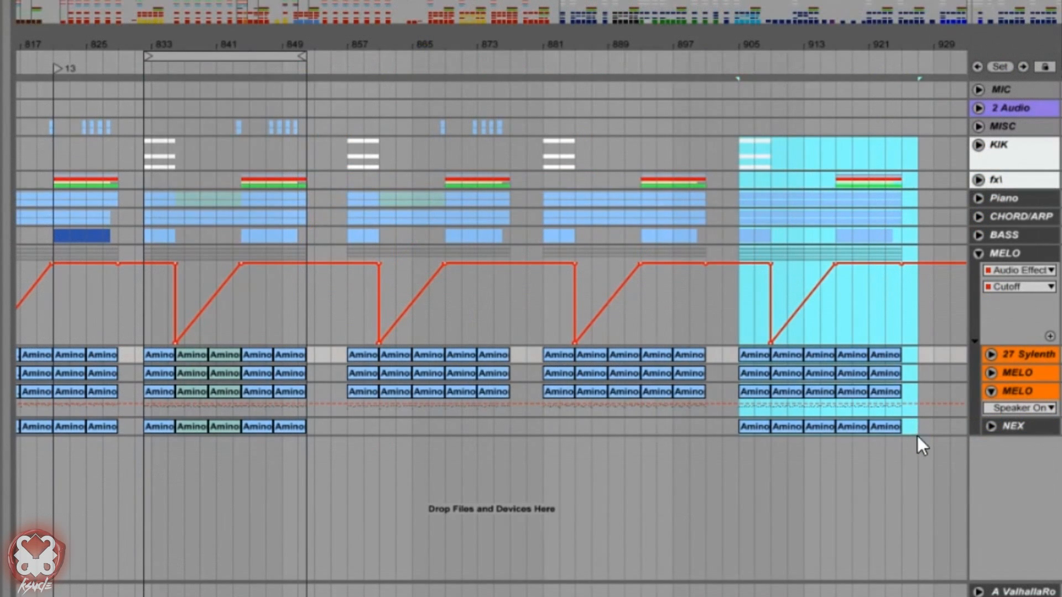
drag(917, 436, 932, 433)
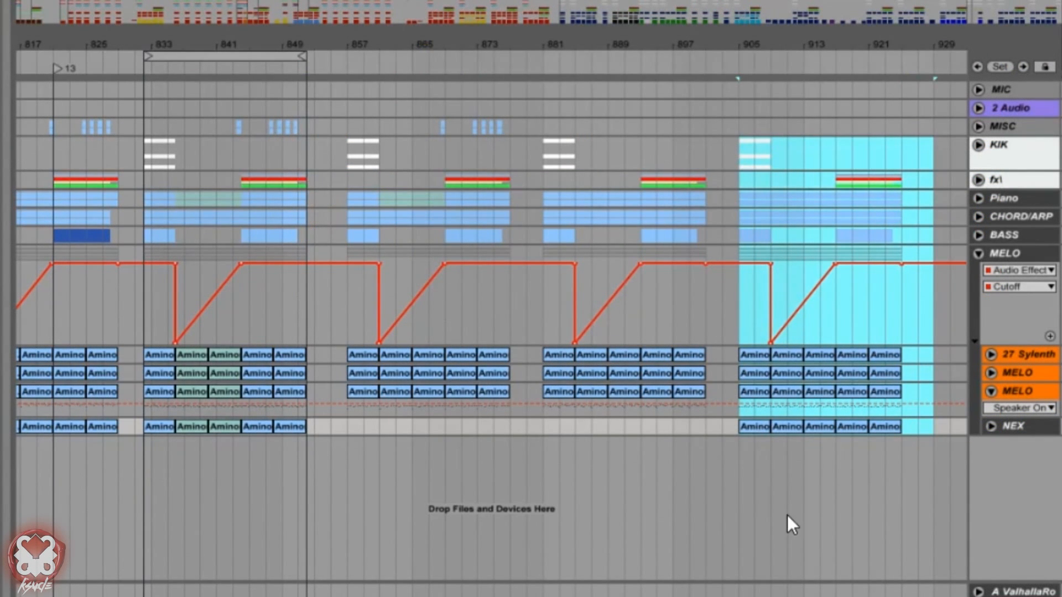
key(ctrl+d)
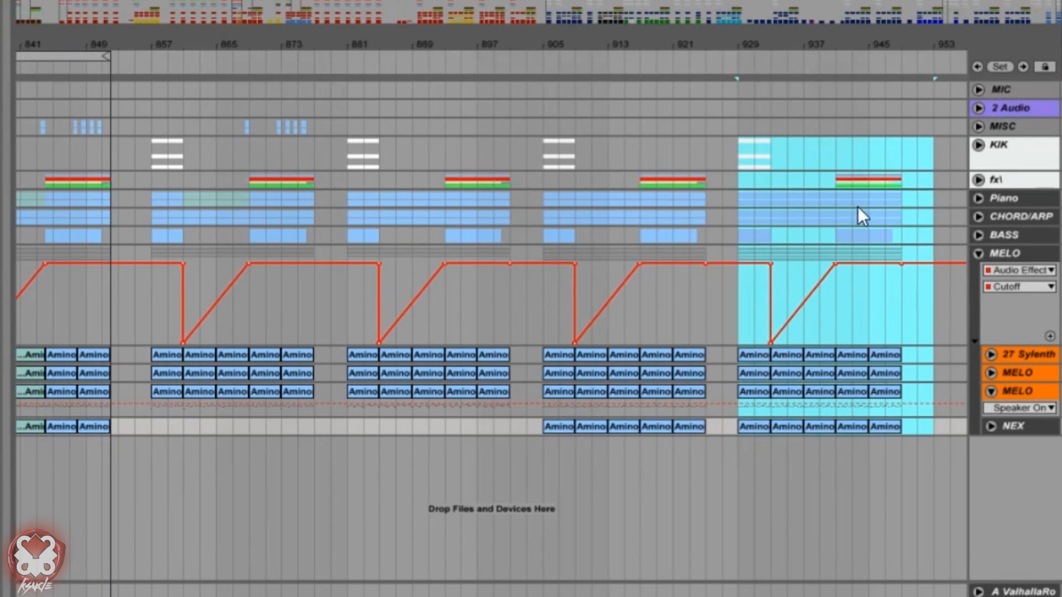
Delete the duplicated section's Piano, CHORD/ARP, BASS and MELO material past bar 933, keeping only its first four bars.
click(740, 206)
drag(741, 206, 774, 198)
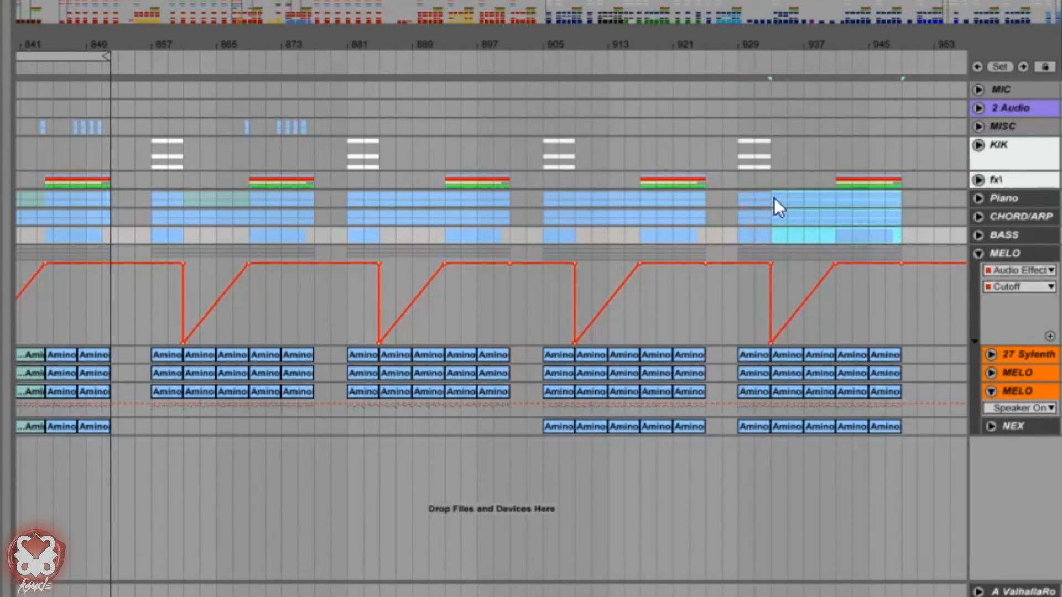
key(Delete)
drag(927, 426, 781, 346)
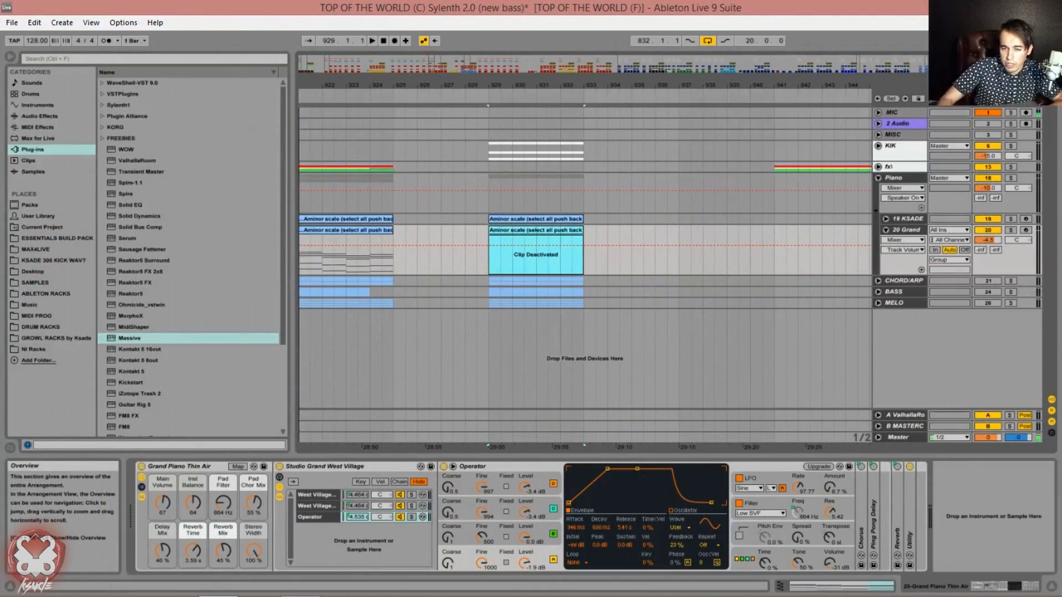
Open the 19 KSADE piano clip at bar 929 and delete all its notes above the lowest bass line.
double_click(543, 218)
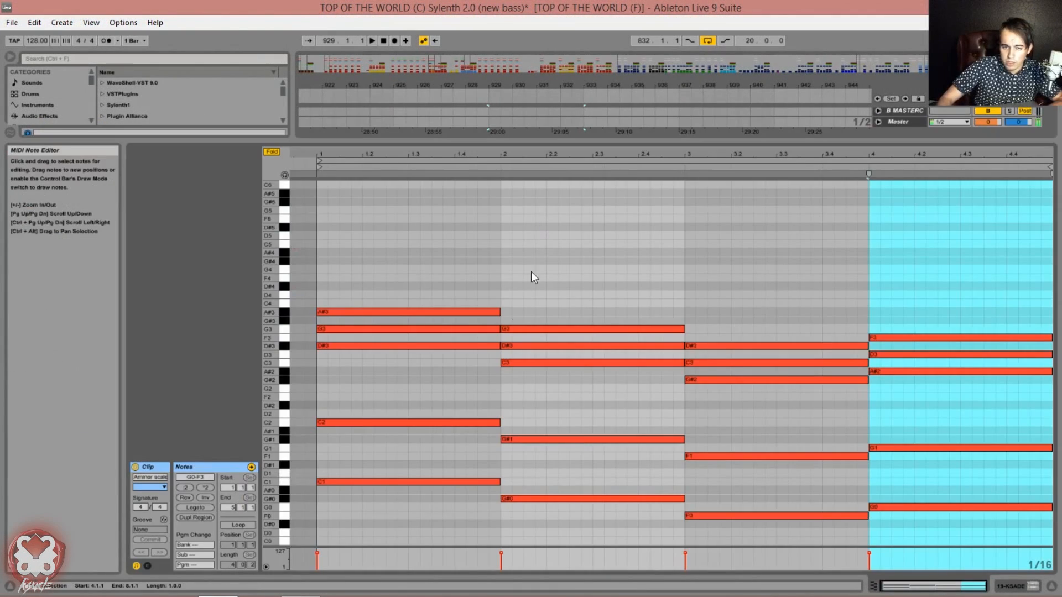
drag(385, 257, 976, 456)
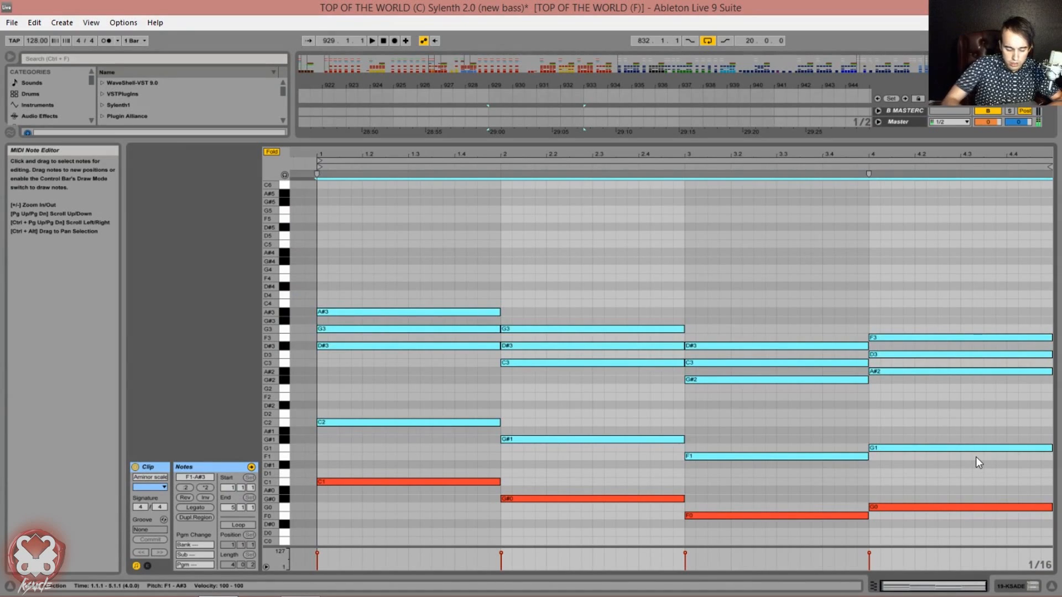
key(Delete)
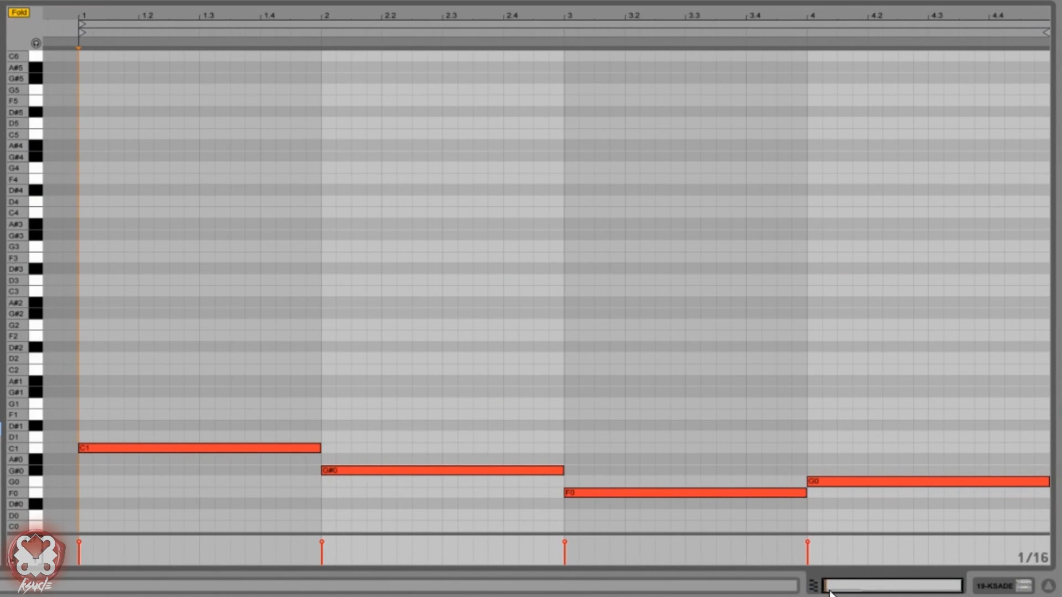
Copy the C1 note in the clip's first bar up an octave to C2 and audition it.
drag(848, 585, 835, 584)
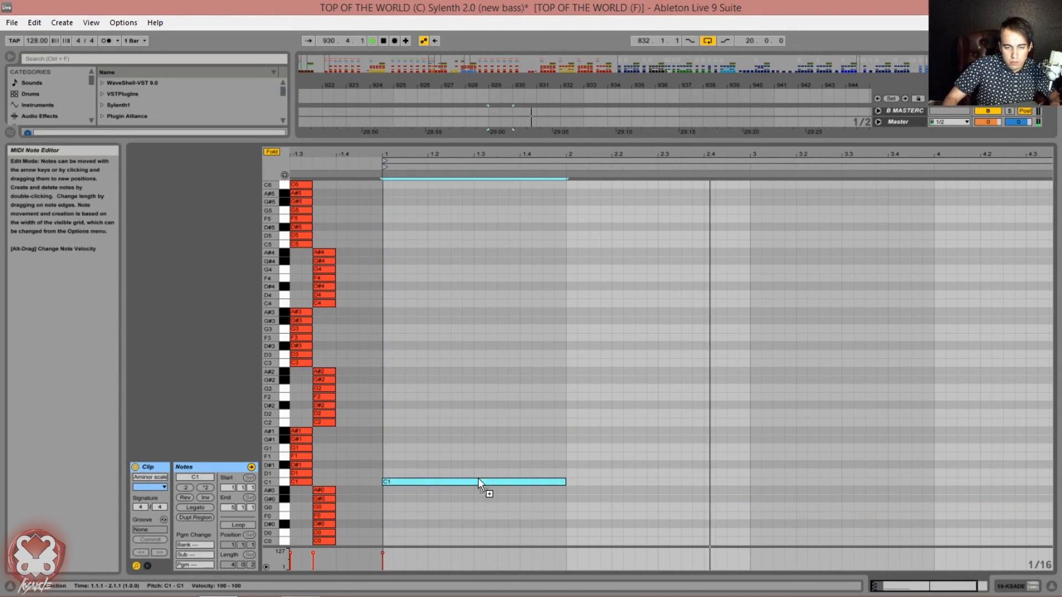
drag(478, 480, 481, 423)
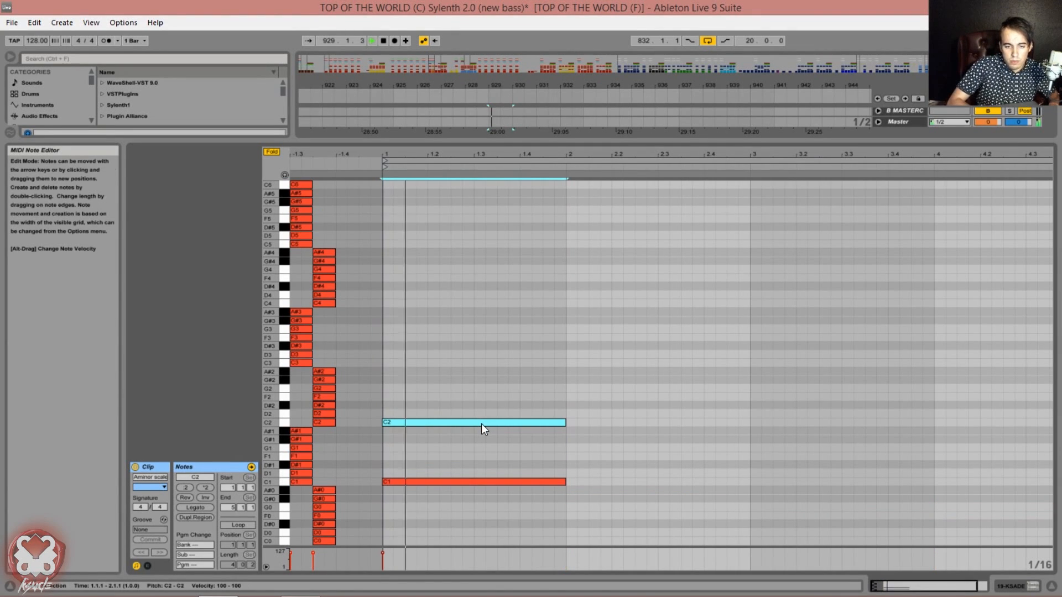
key(space)
Copy the C2 note upward and raise the copy through the scale to D#3 while listening.
drag(271, 372, 293, 258)
key(space)
drag(436, 346, 443, 294)
key(Left)
key(Up)
key(Up)
key(Up)
key(Up)
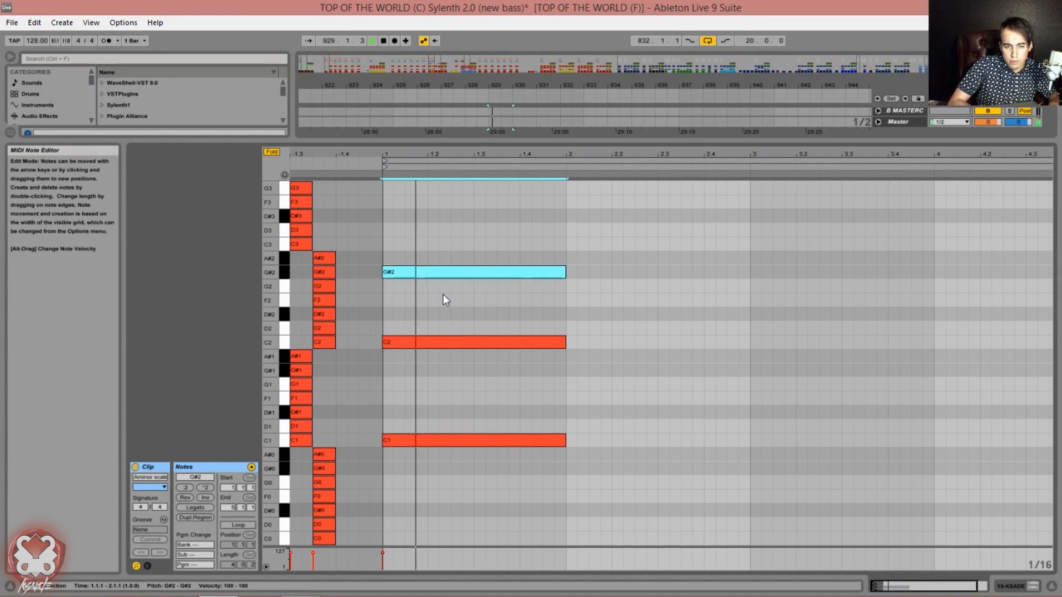
key(Up)
key(Up)
key(Up)
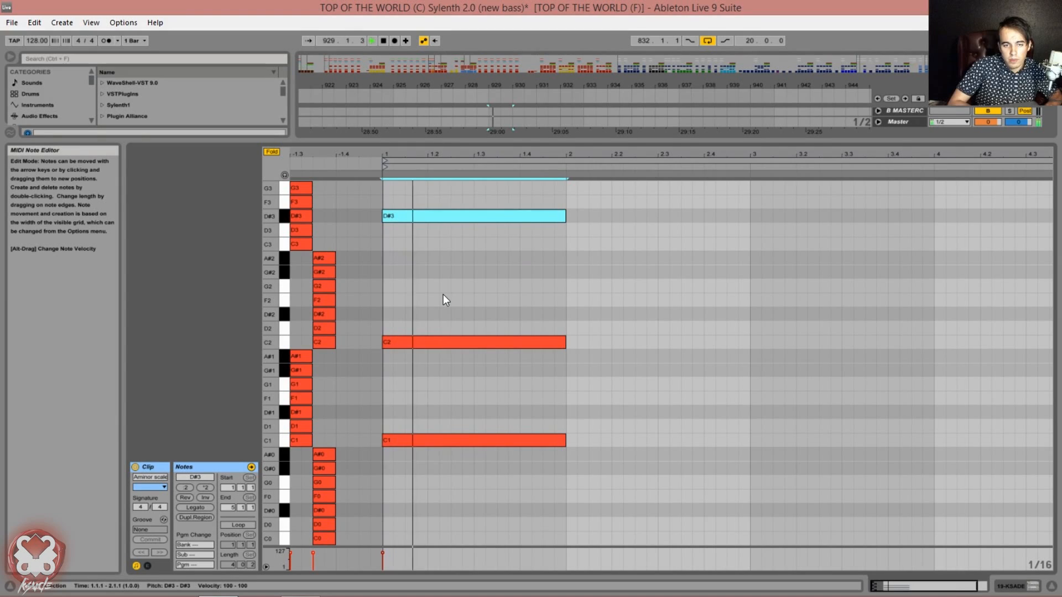
Copy the D#3 note and try the copy at different scale pitches, settling on G2 between C2 and D#3.
mouse_move(440, 288)
mouse_down()
mouse_move(441, 260)
mouse_move(440, 316)
mouse_up()
key(Down)
key(Down)
key(Down)
key(Down)
key(Down)
key(Down)
key(Down)
key(Down)
key(Down)
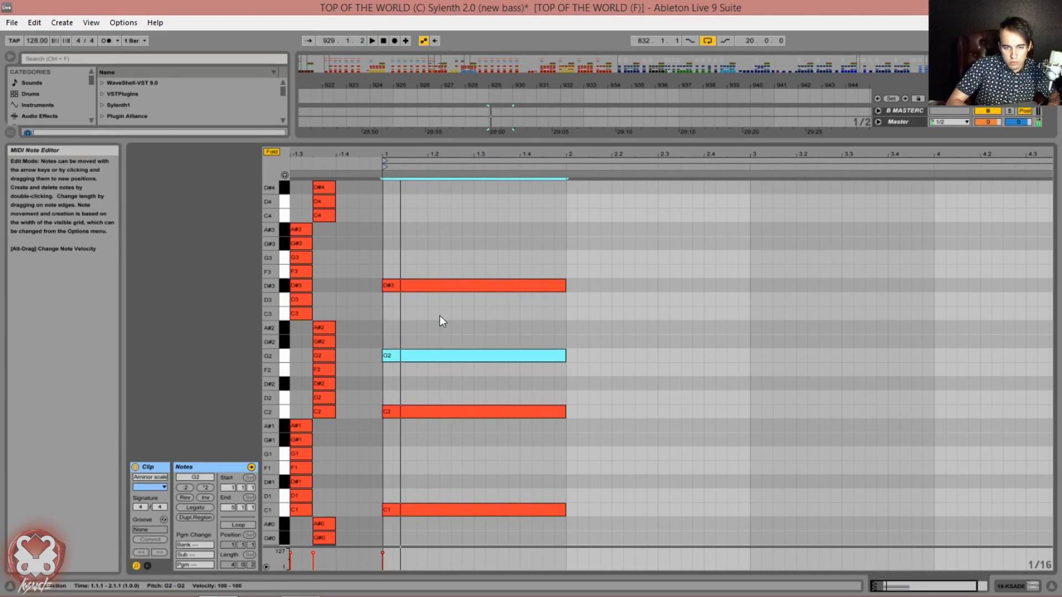
key(Up)
key(Up)
key(Up)
key(Up)
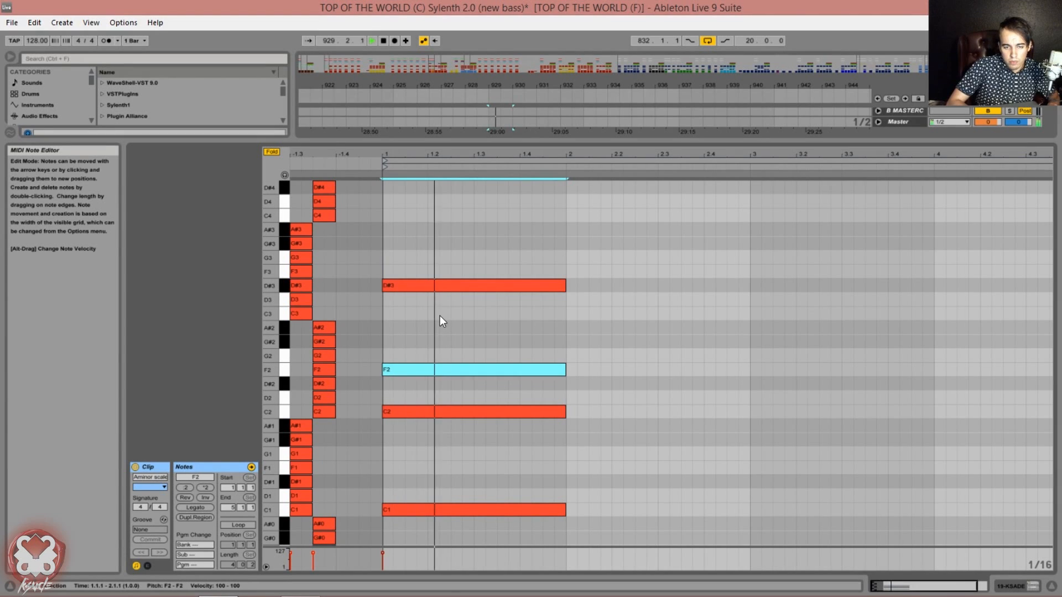
key(space)
Add a G3 note on top of the chord, audition it at neighbouring scale pitches, and return it to G3.
key(shift+Up)
key(space)
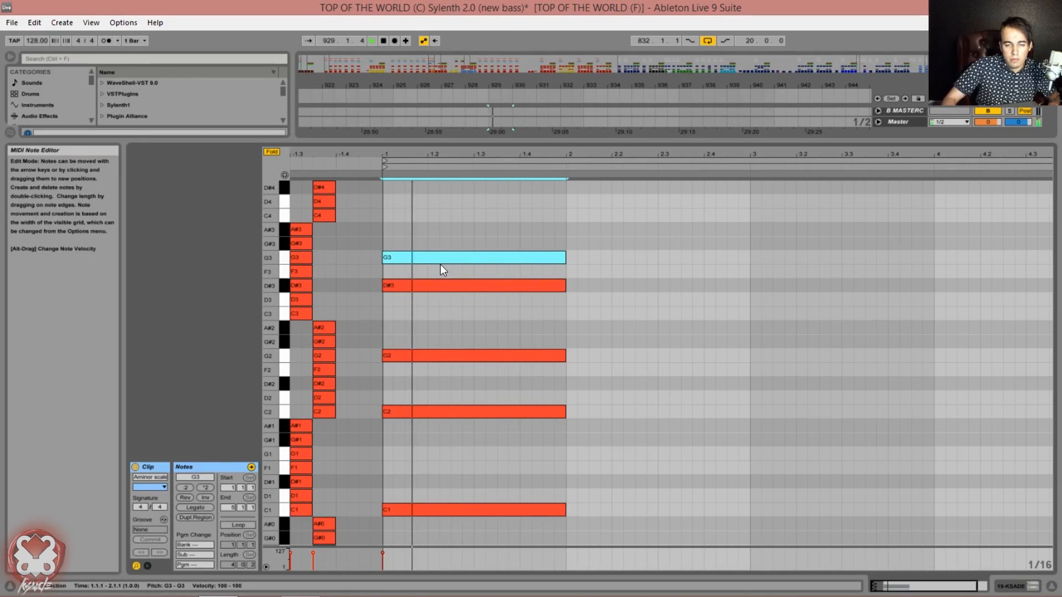
key(space)
key(Up)
key(Up)
key(space)
key(space)
key(Down)
key(space)
key(space)
key(Down)
key(space)
key(space)
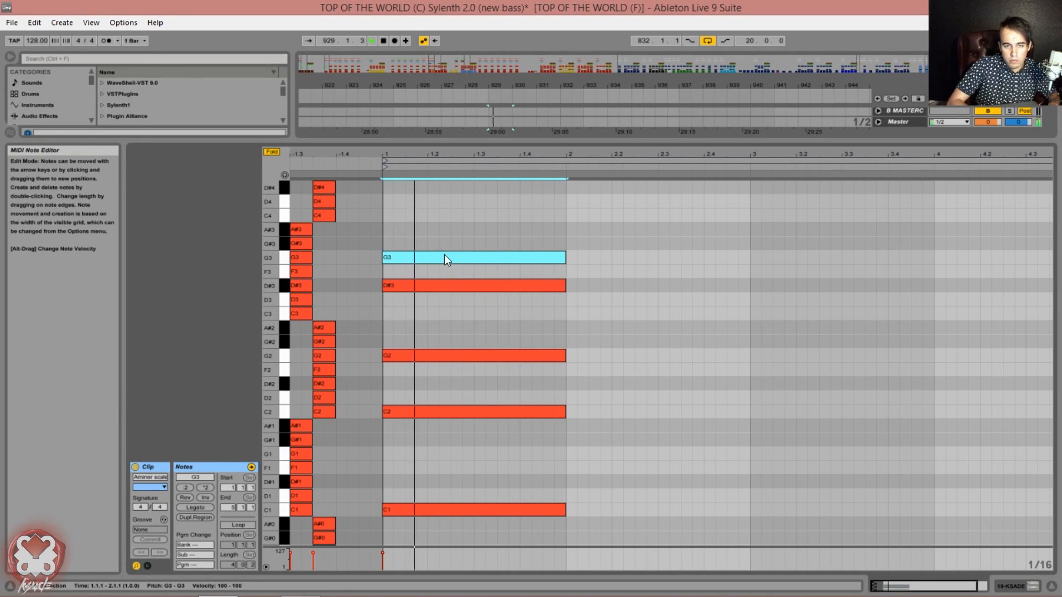
Duplicate the whole first-bar chord into bar 2 and raise it two scale steps to a D#1 root.
double_click(922, 586)
key(space)
drag(487, 240, 502, 528)
key(ctrl+d)
key(Up)
key(Up)
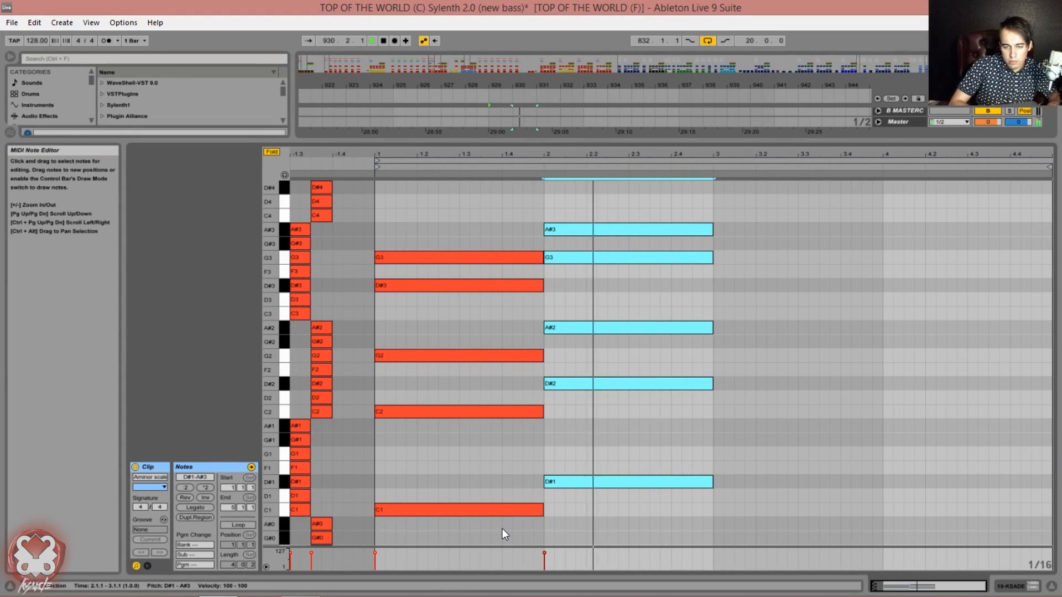
Duplicate the chord into bars 3 and 4, lowering bar 3 to an A#0 root and bar 4 to a G0 root.
key(ctrl+d)
key(Down)
key(Down)
key(Down)
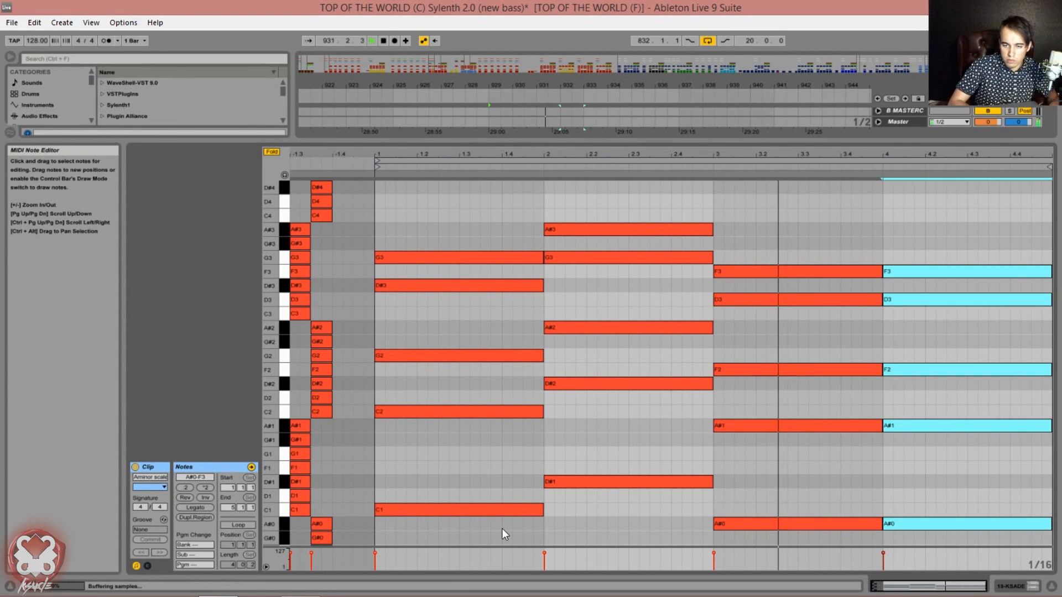
key(ctrl+d)
key(Down)
key(Down)
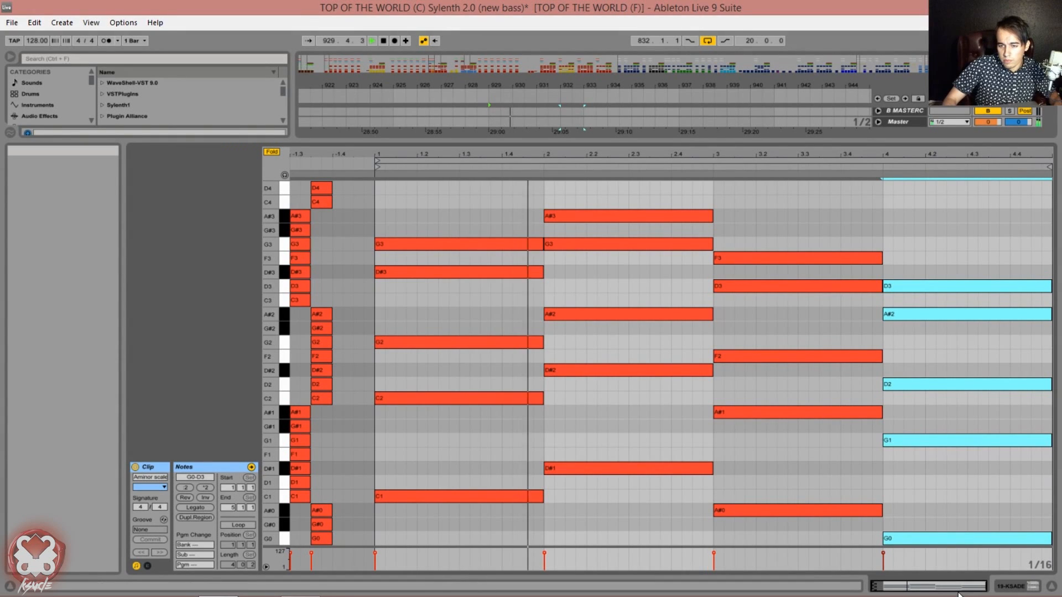
click(1013, 587)
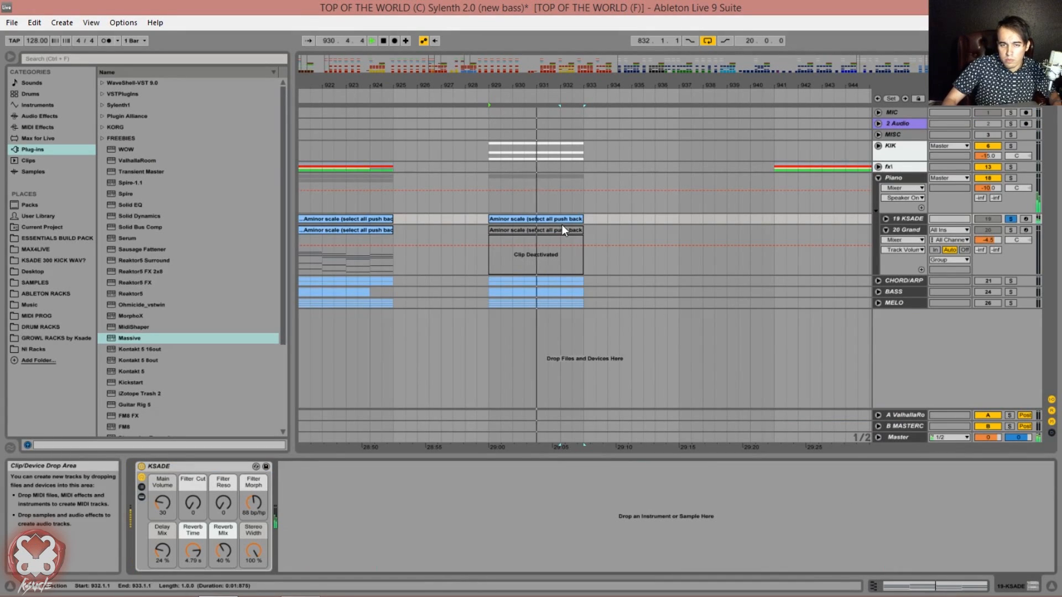
Copy the KSADE chord clip onto the 20 Grand track and solo the Piano group over the looped four bars from 929.
key(ctrl+l)
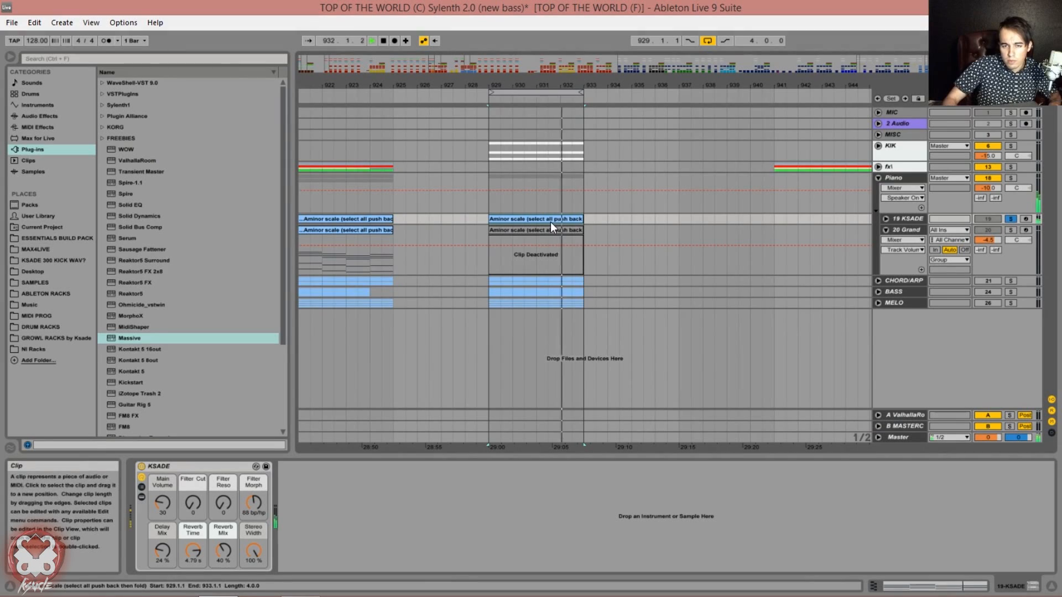
ctrl+click(547, 235)
drag(546, 235, 548, 236)
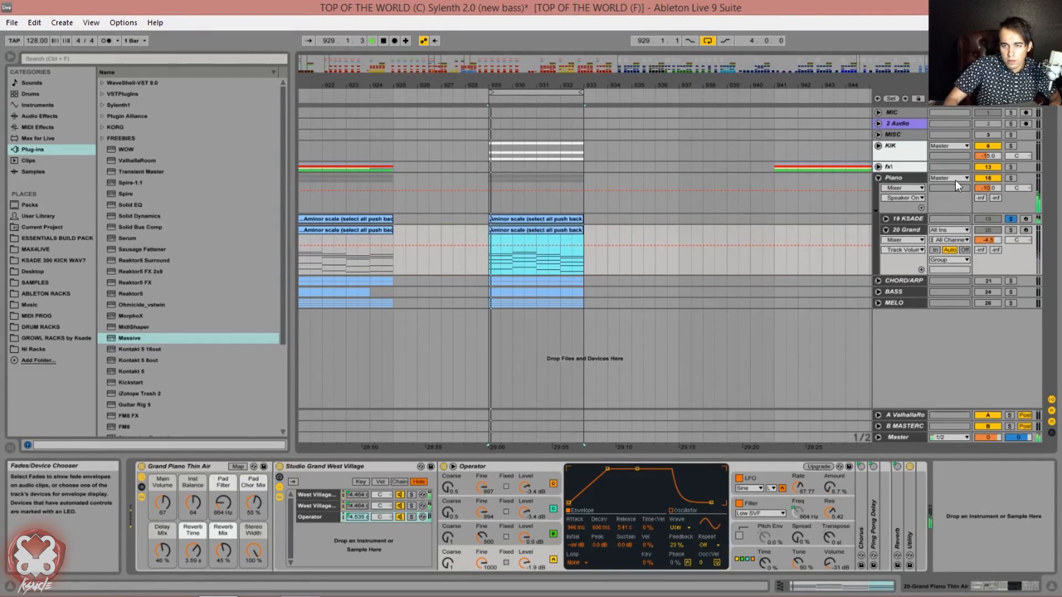
click(1013, 179)
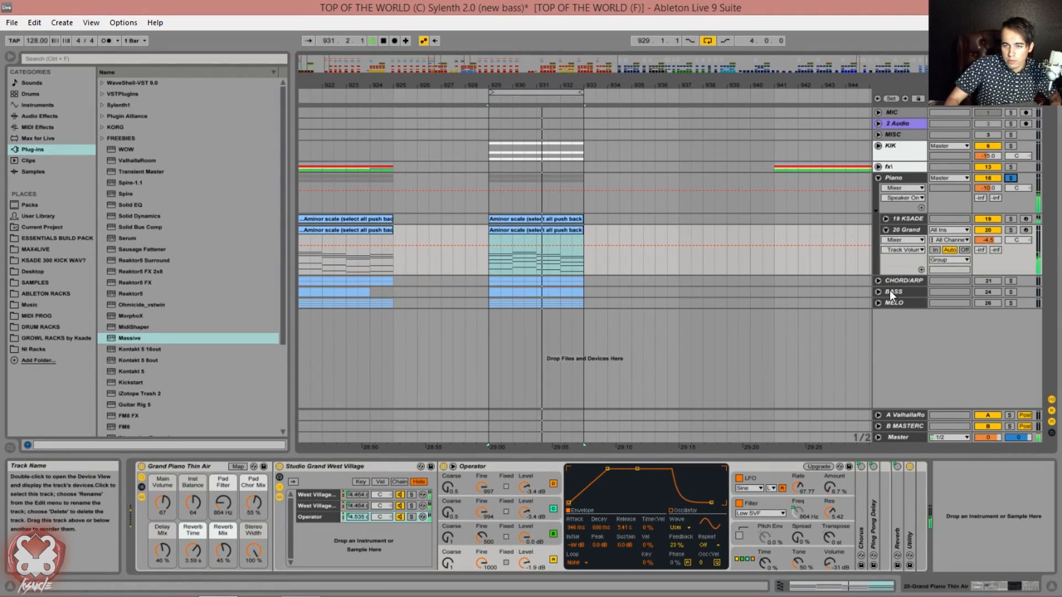
Replace the ARP and CHORD clips at bar 929 with copies of the new chord clip from the 20 Grand track.
click(879, 280)
click(556, 320)
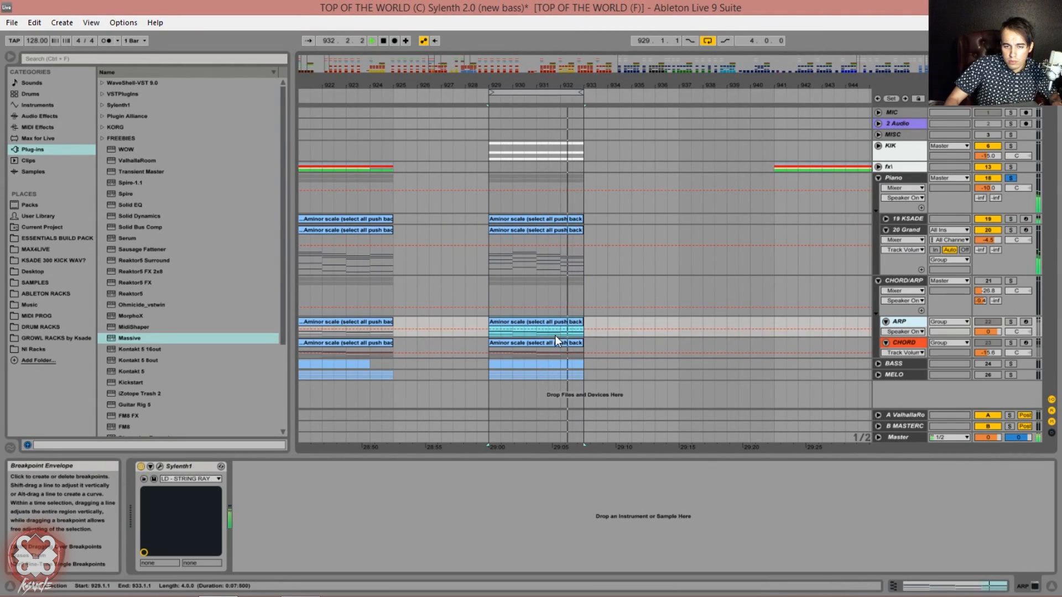
shift+click(556, 341)
key(Delete)
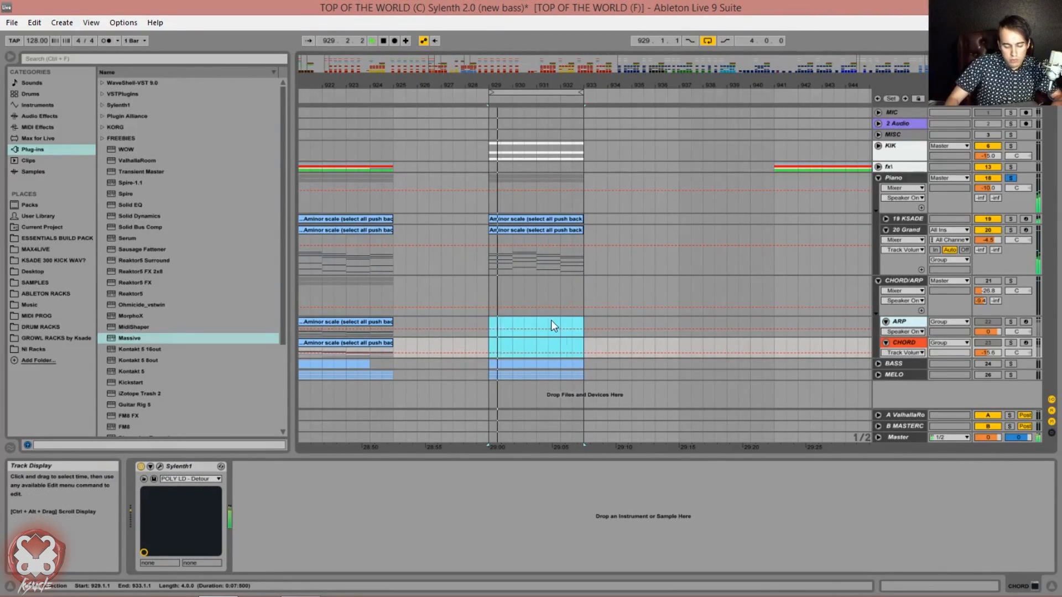
click(532, 229)
drag(534, 232, 528, 327)
drag(536, 228, 536, 343)
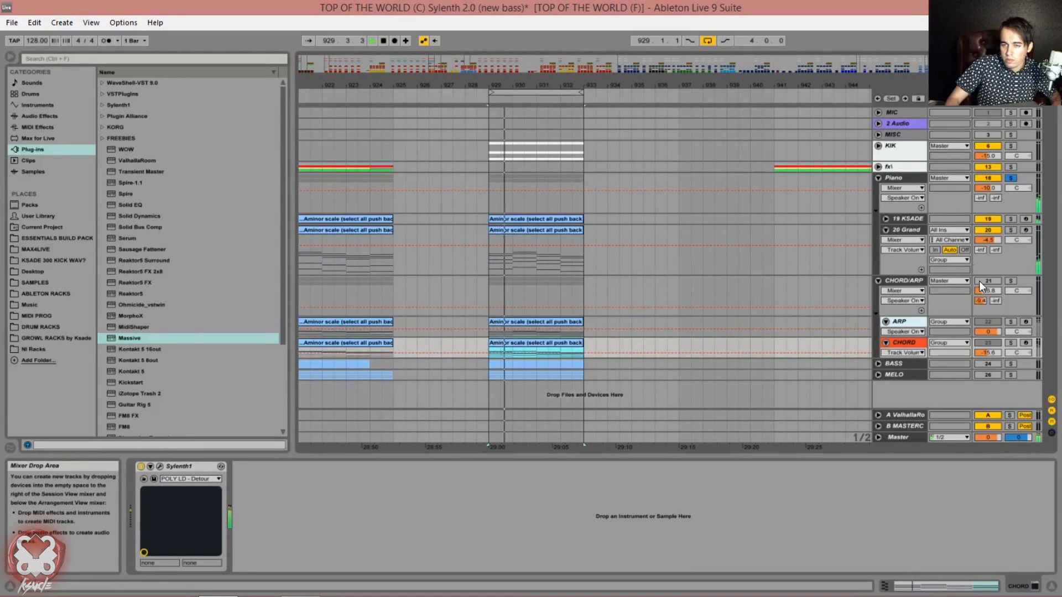
Audition the CHORD/ARP group soloed together with Piano, clear the solos, and stop playback after hearing the full mix.
click(879, 178)
click(1011, 190)
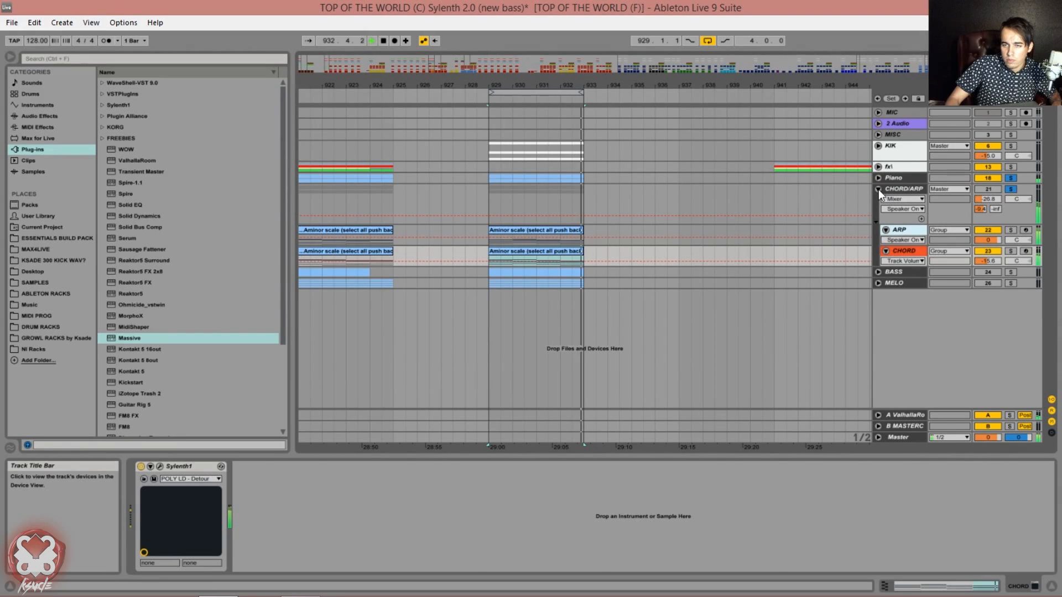
click(878, 189)
click(1010, 189)
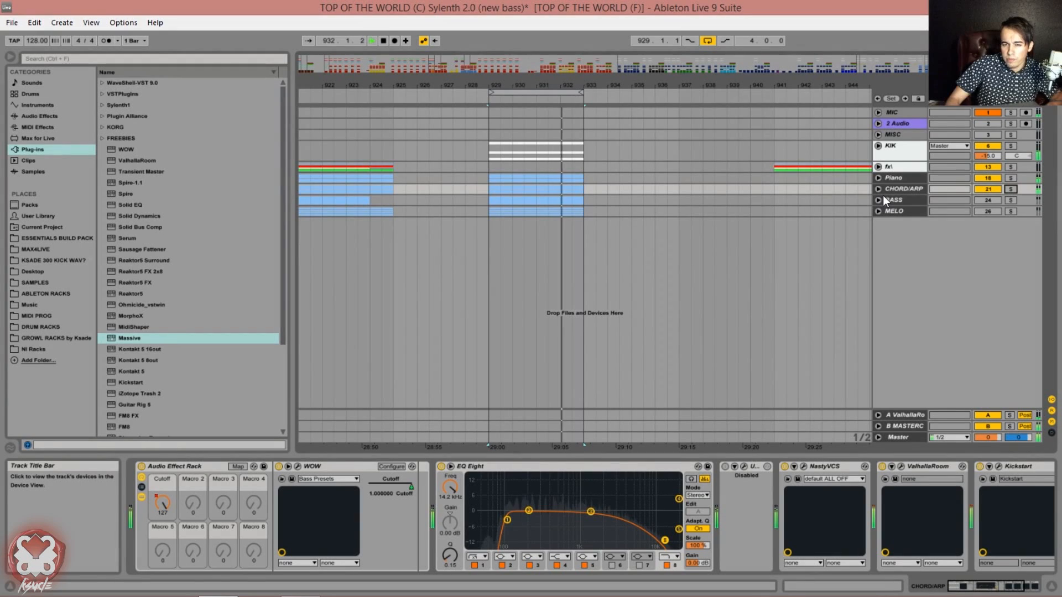
key(space)
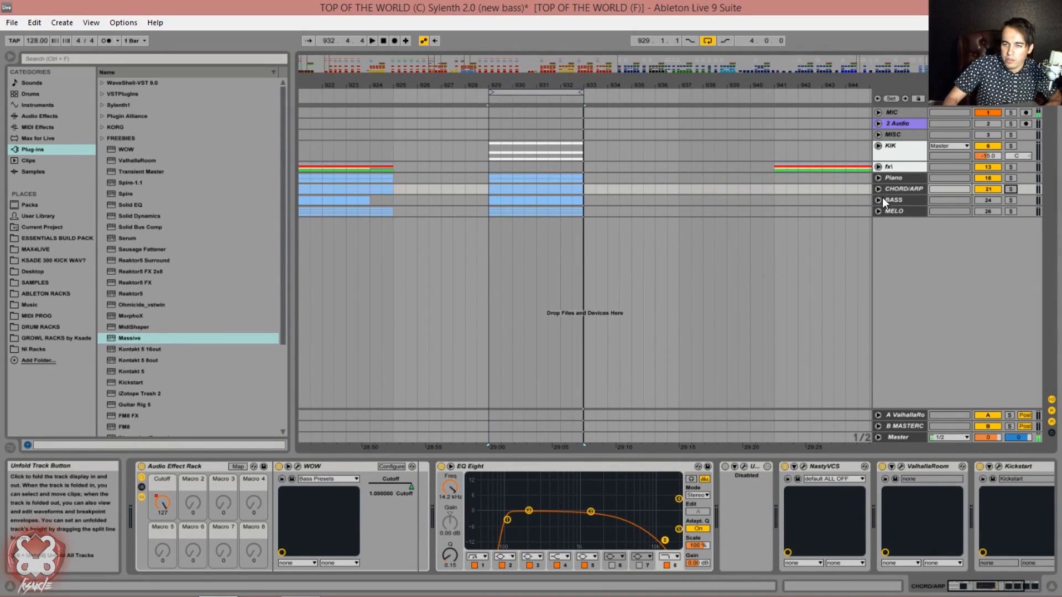
Replace the bass clip at bar 929 with a copy of the chord clip from the Piano group's 19 KSADE track.
click(878, 201)
click(551, 226)
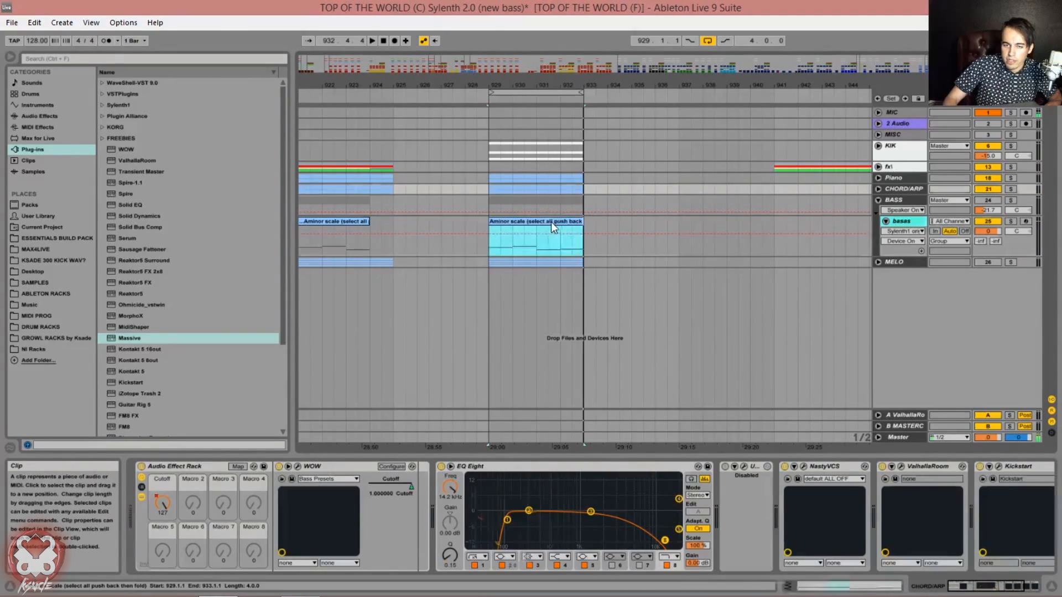
key(Delete)
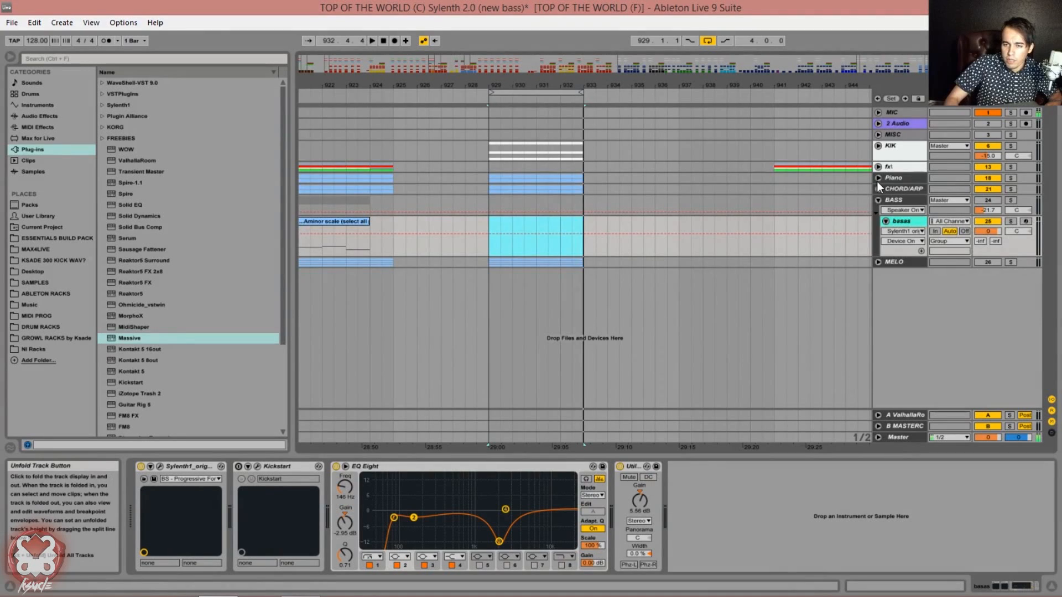
click(878, 178)
click(519, 218)
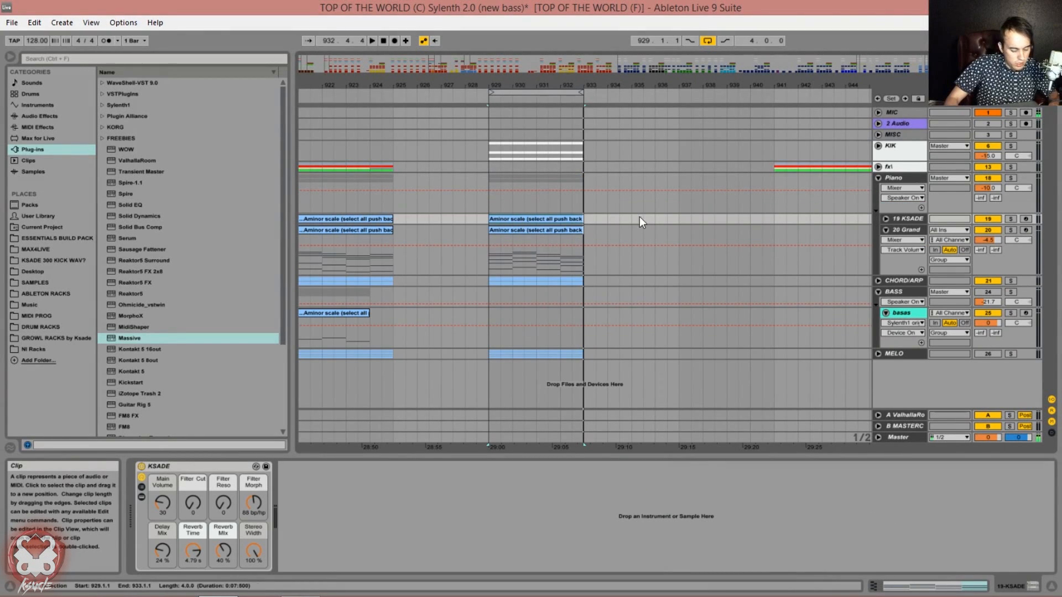
click(879, 175)
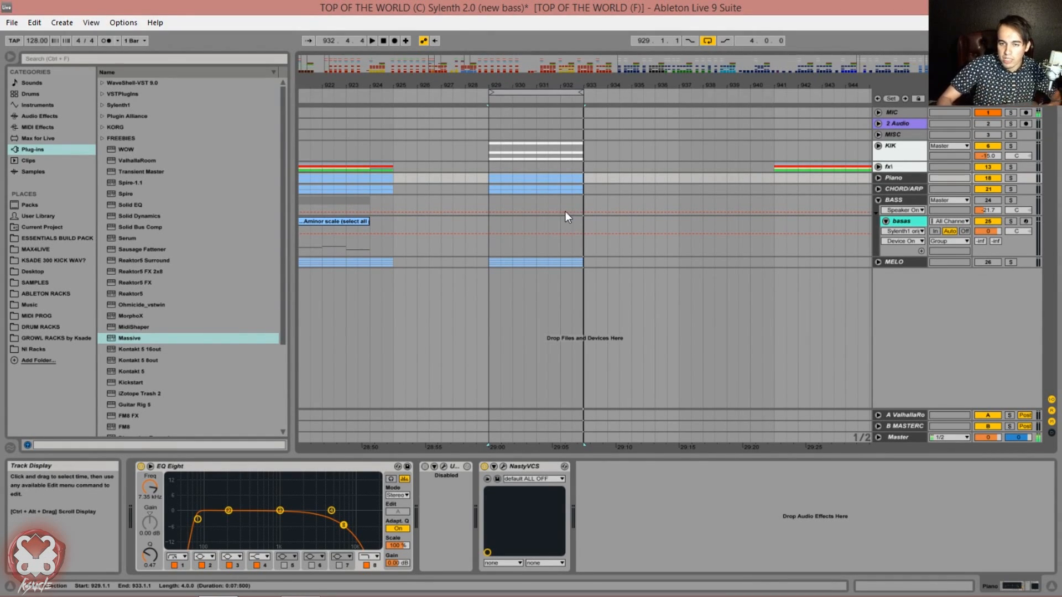
click(489, 223)
key(ctrl+v)
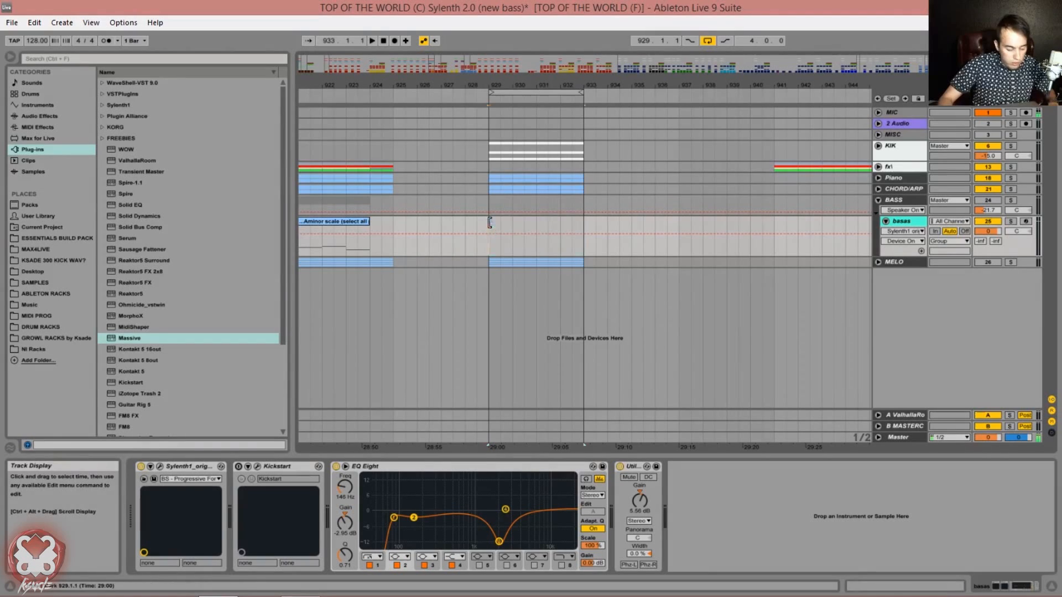
Deactivate the upper chord notes in the new bass clip and raise its four root notes one octave.
double_click(529, 227)
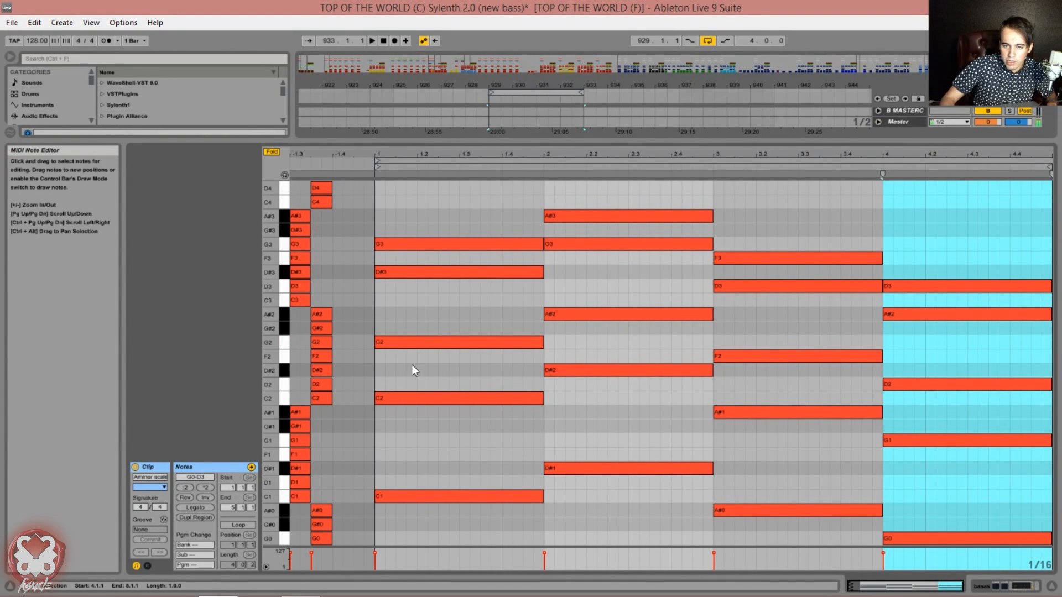
drag(403, 441, 940, 216)
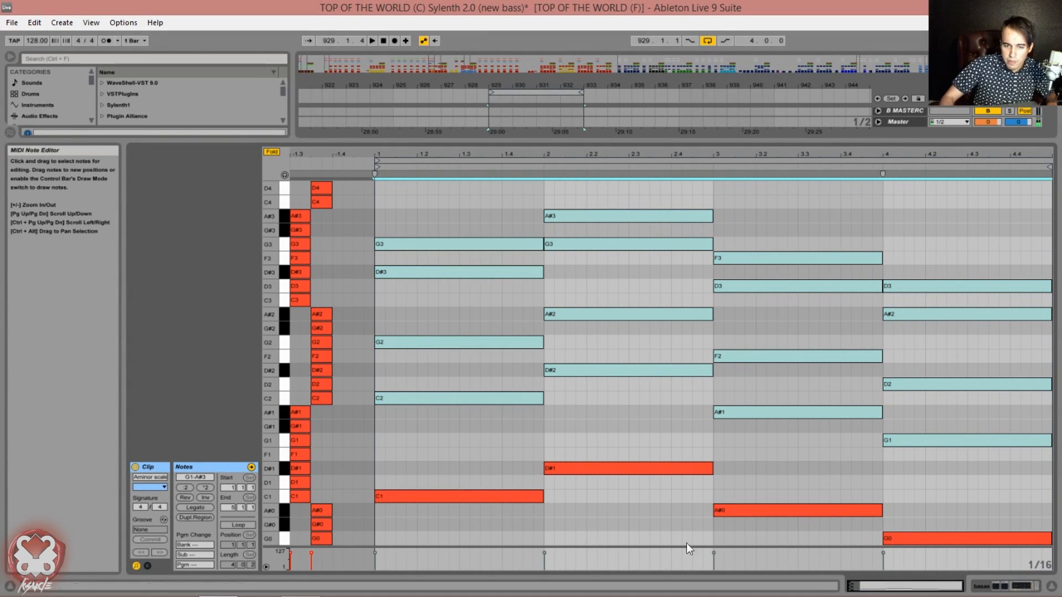
drag(466, 445, 994, 547)
key(shift+Up)
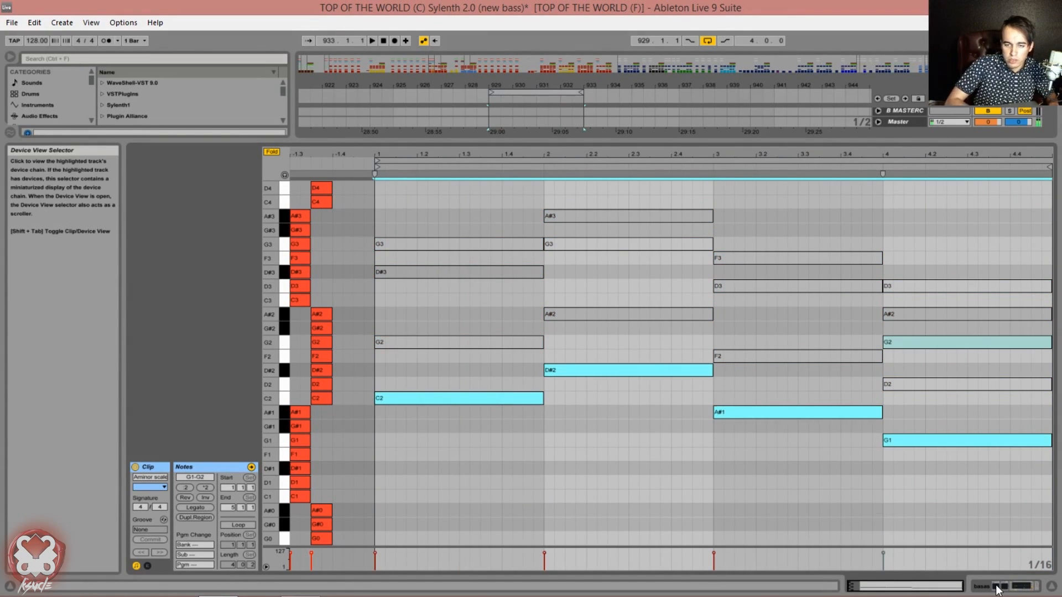
click(998, 586)
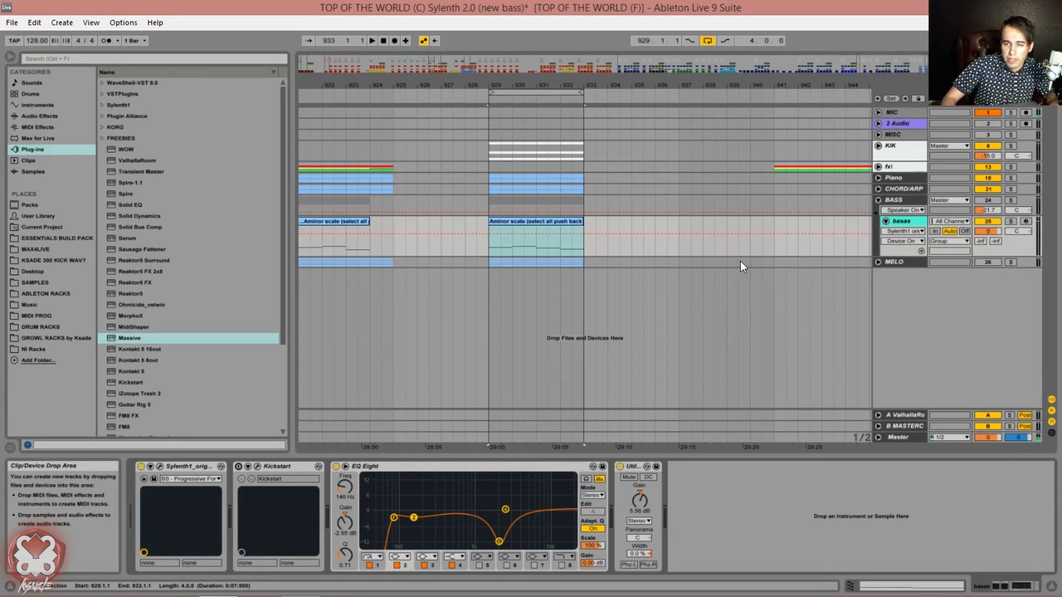
Audition the looped four bars with the new bass line in the full mix and stop playback.
click(991, 203)
key(space)
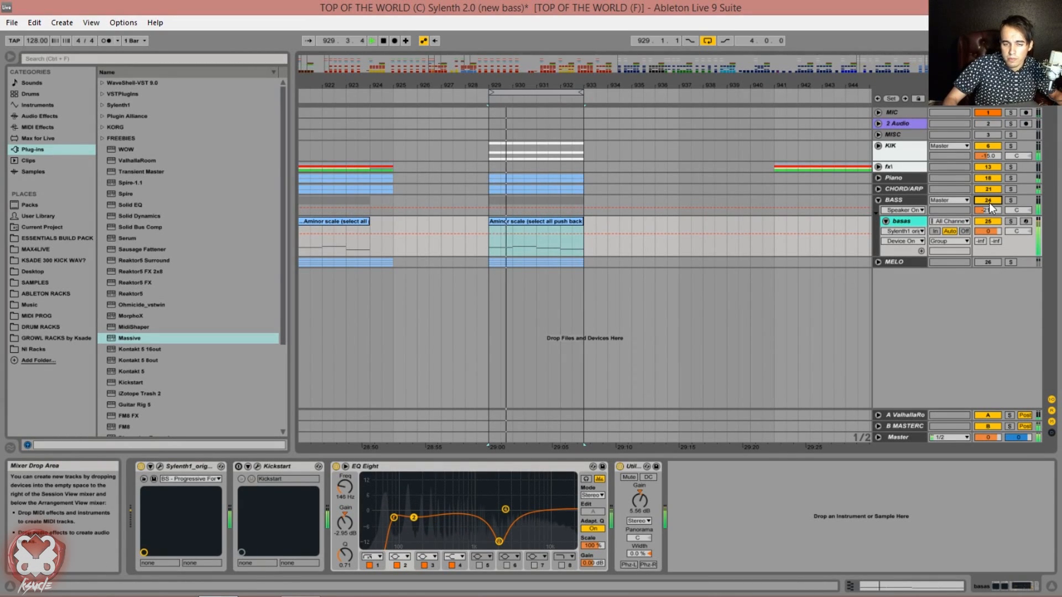
click(877, 200)
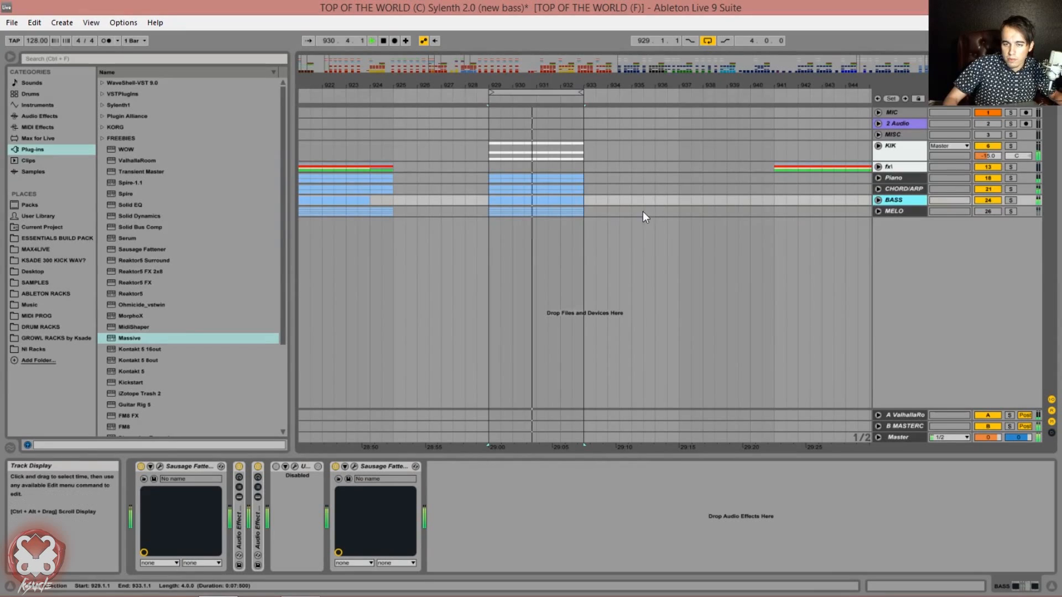
click(878, 201)
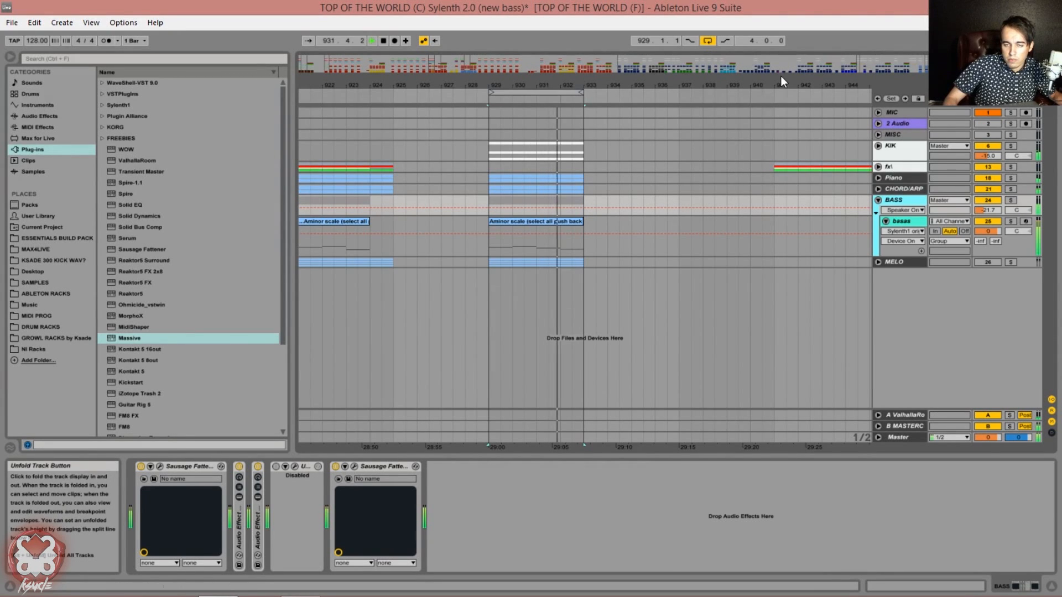
click(878, 200)
key(space)
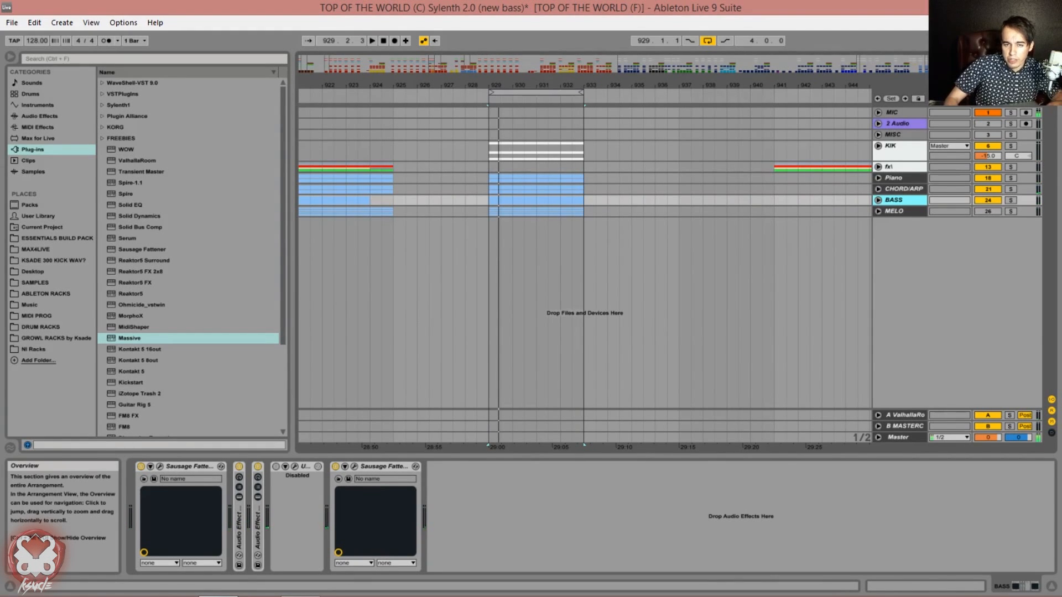
Delete the melody clips at bar 929 from all tracks in the MELO group.
click(510, 265)
key(minus)
key(minus)
key(minus)
key(minus)
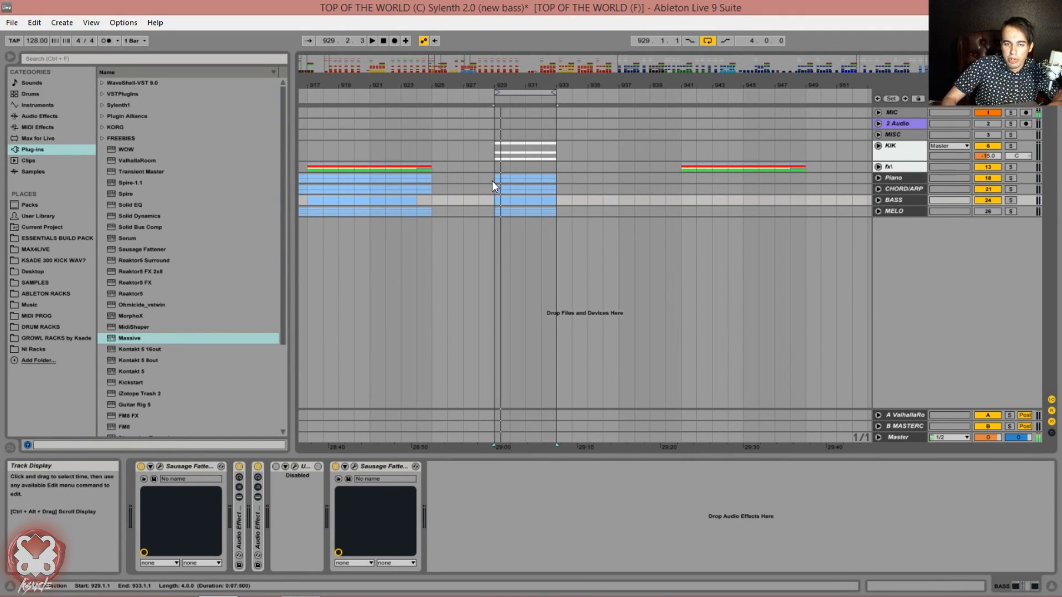
click(878, 210)
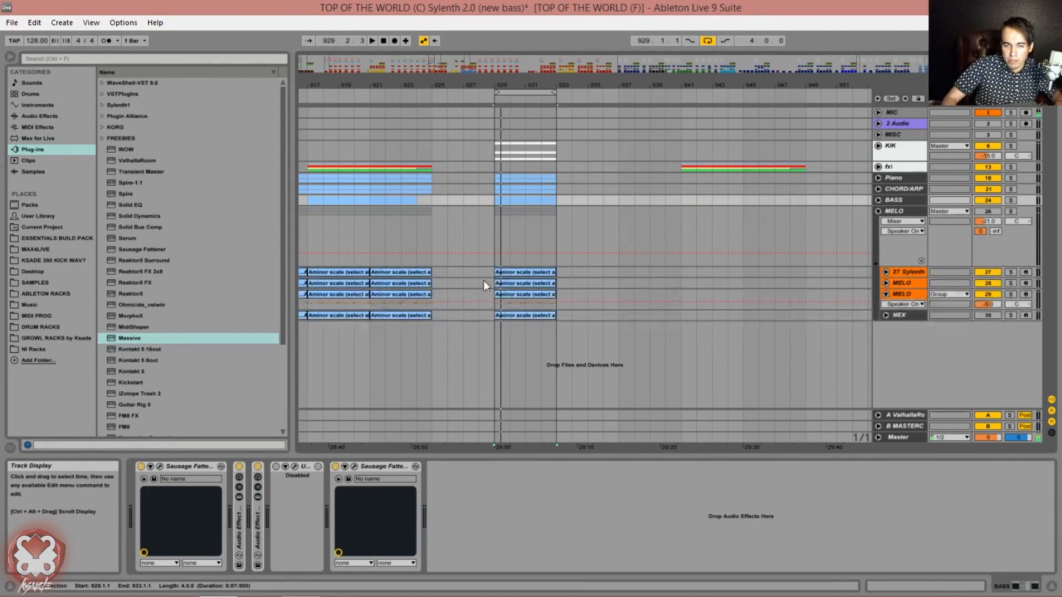
click(526, 272)
shift+click(527, 313)
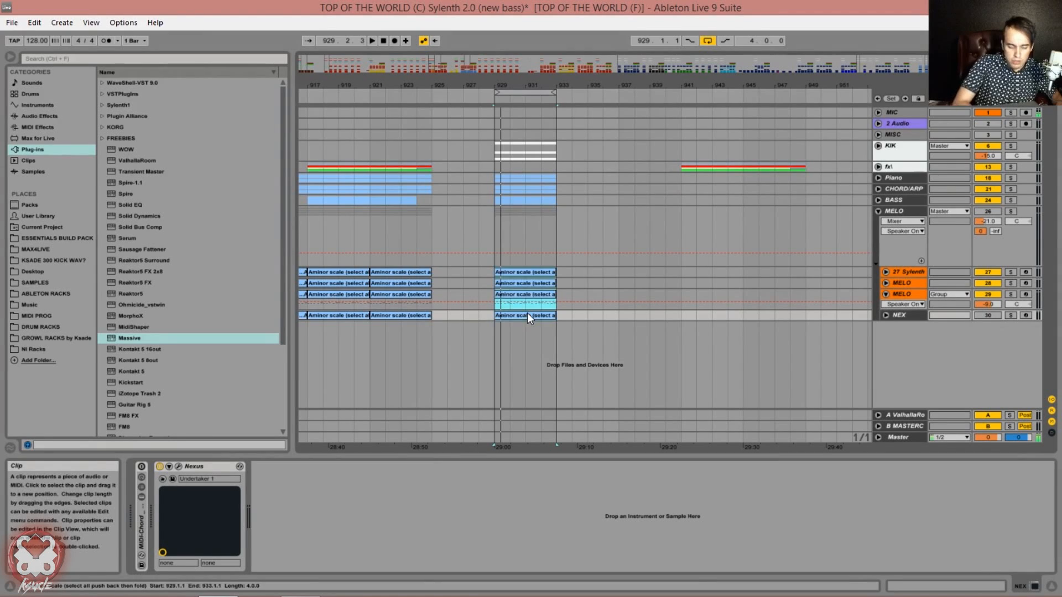
click(878, 212)
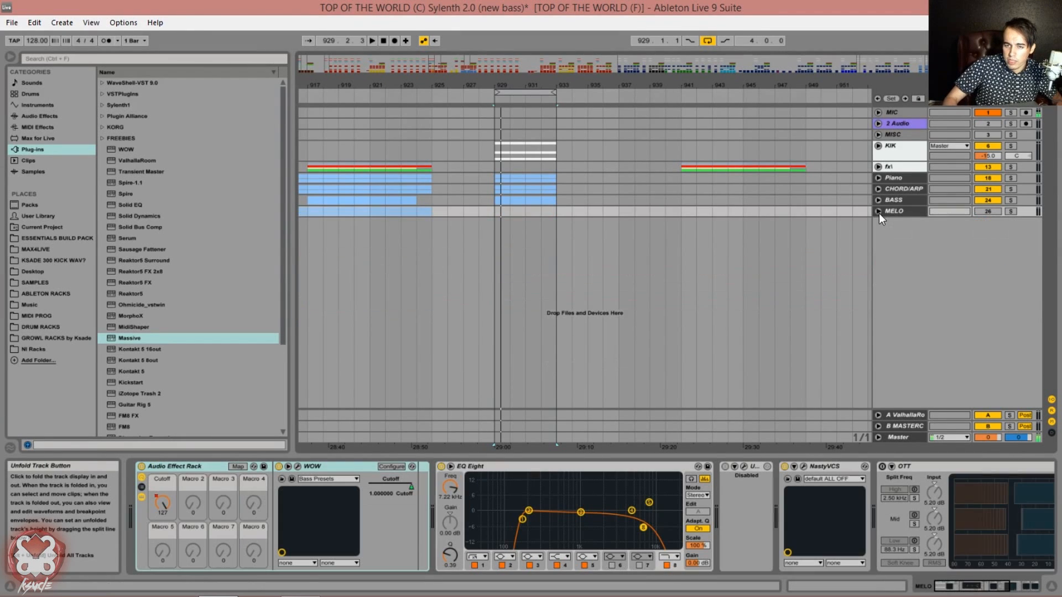
Recolor the bass clip at bar 929 bright cyan.
click(878, 200)
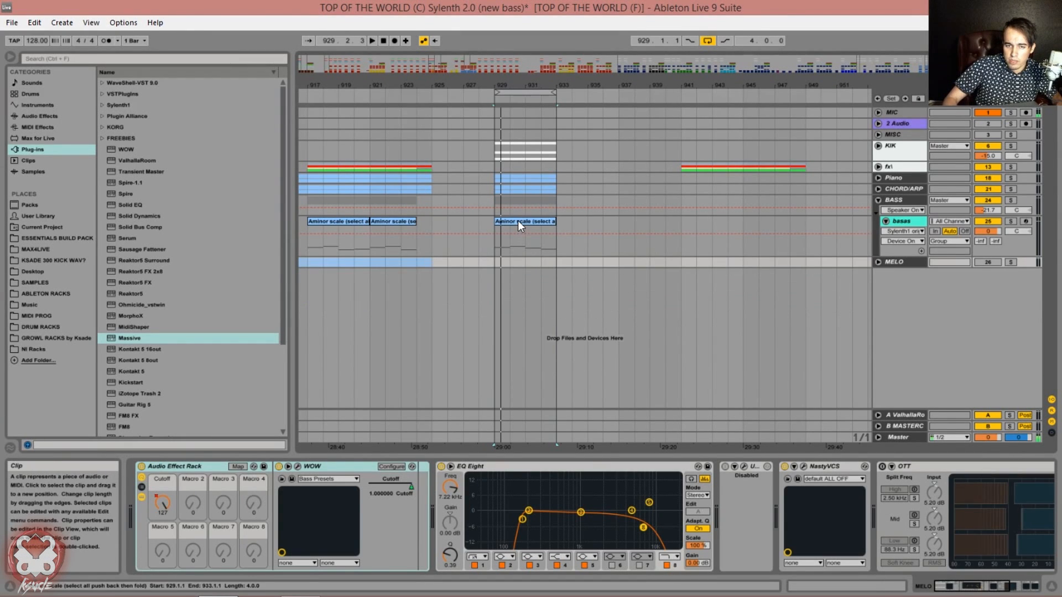
right_click(521, 223)
click(586, 378)
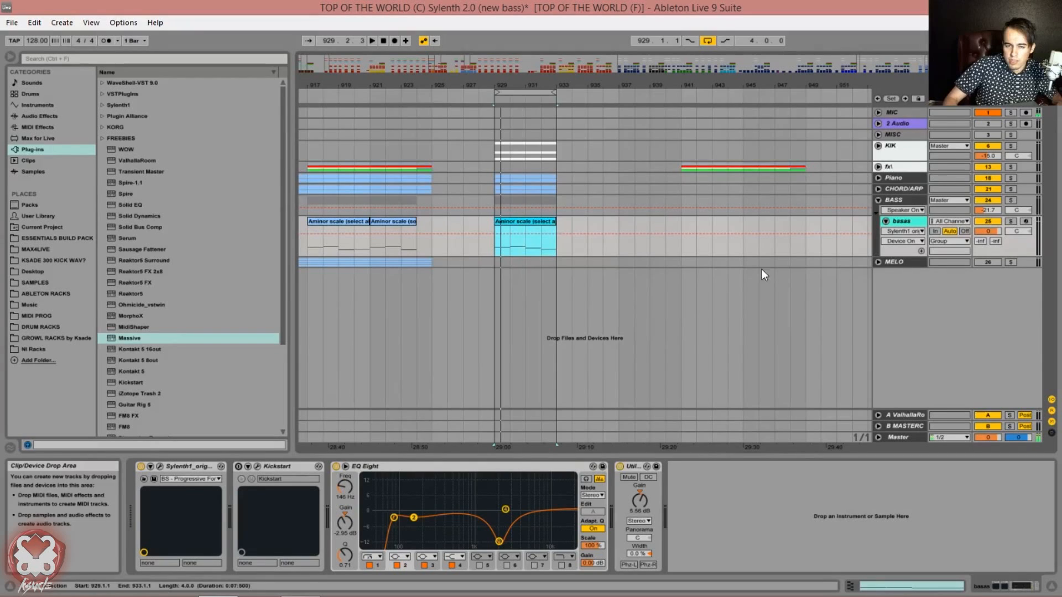
click(877, 200)
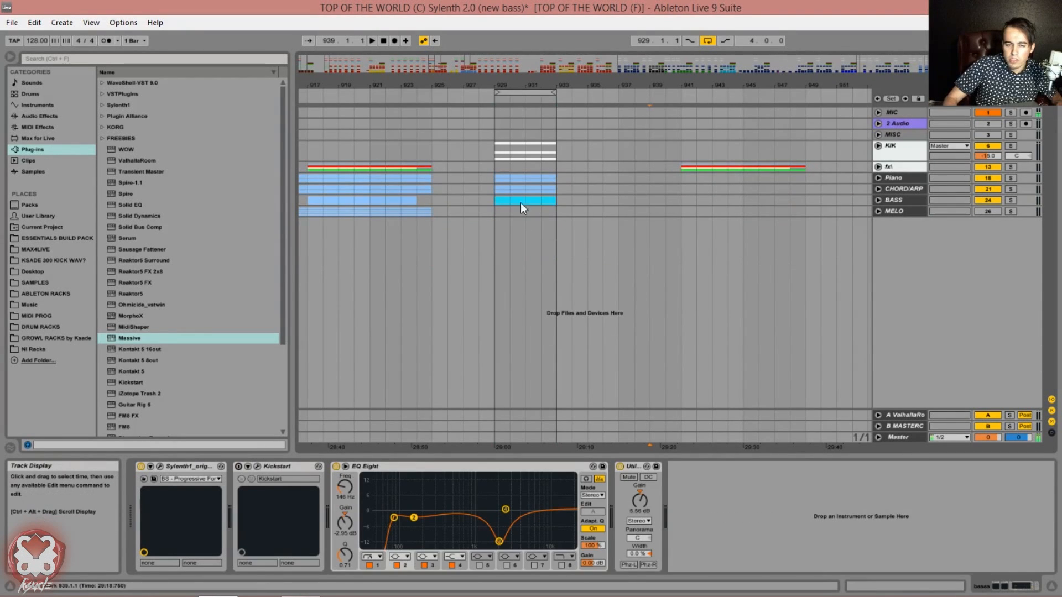
Duplicate the four-bar Piano, CHORD/ARP and BASS clips from bar 929 four times, filling the section up to bar 949.
drag(496, 178, 564, 199)
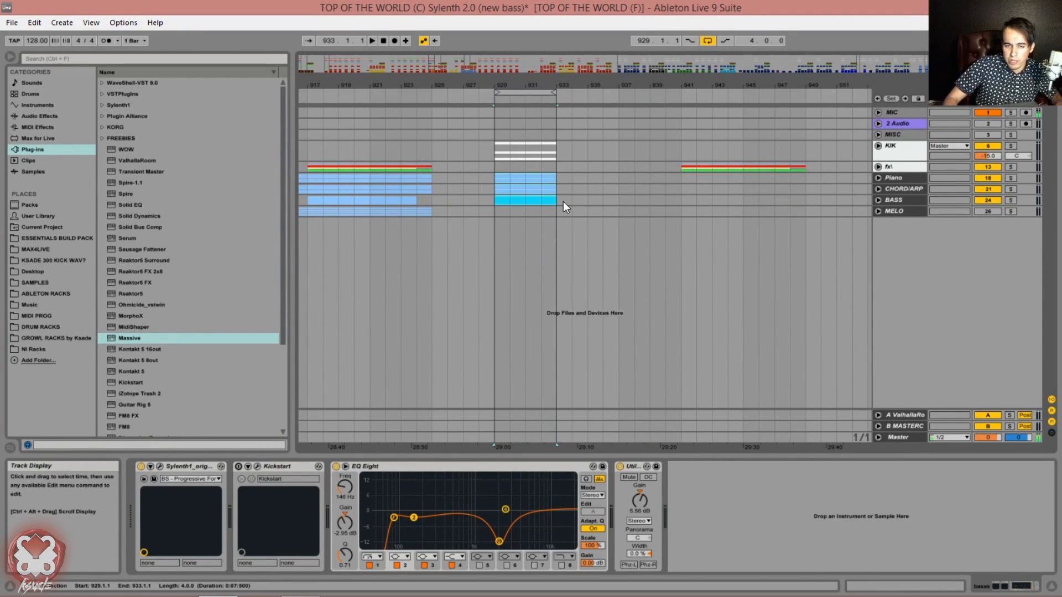
key(ctrl+d)
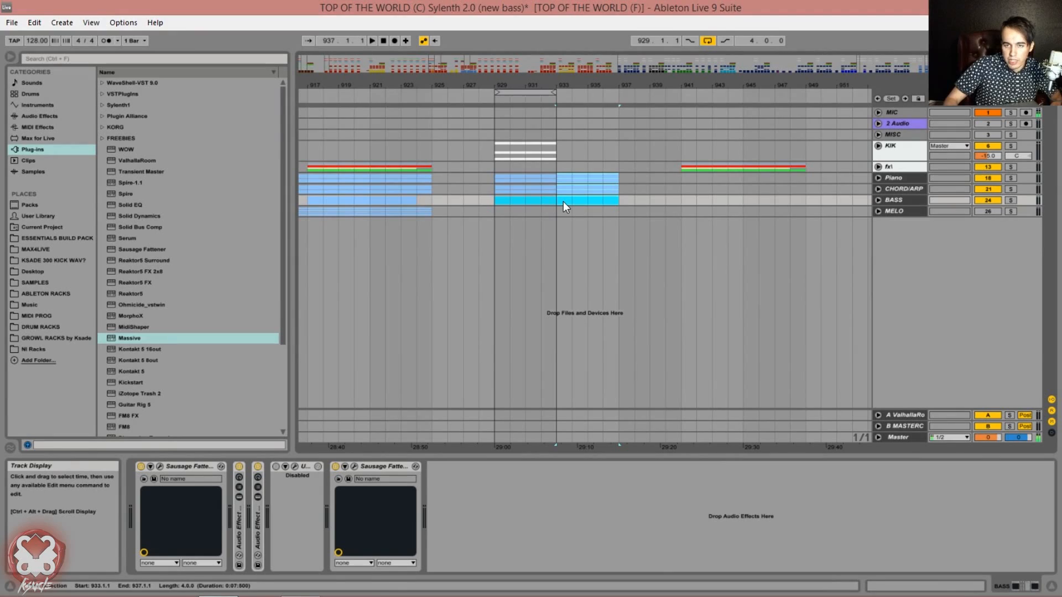
key(ctrl+d)
key(ctrl+d)
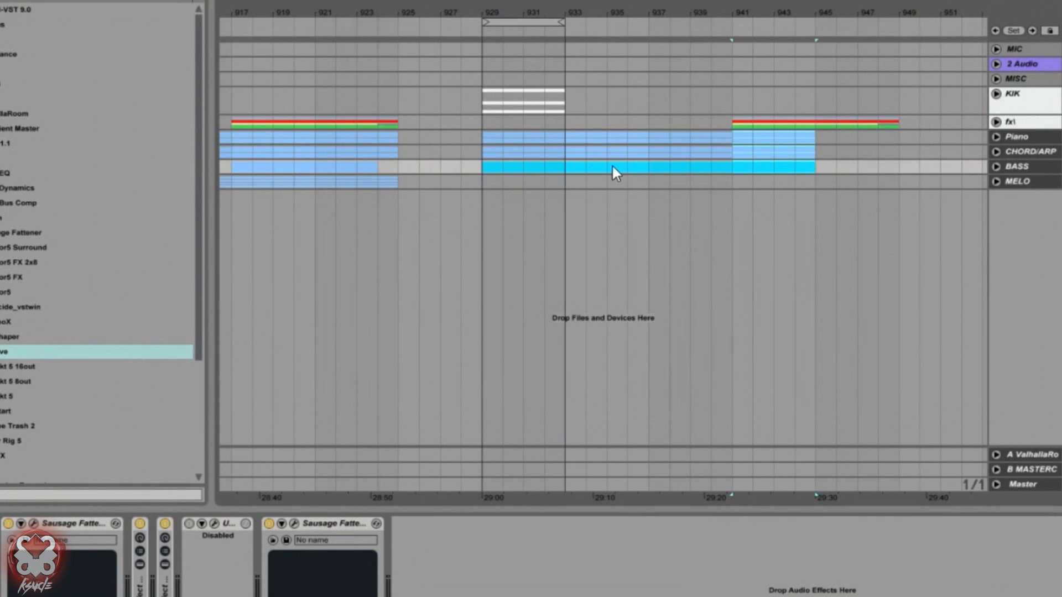
key(ctrl+d)
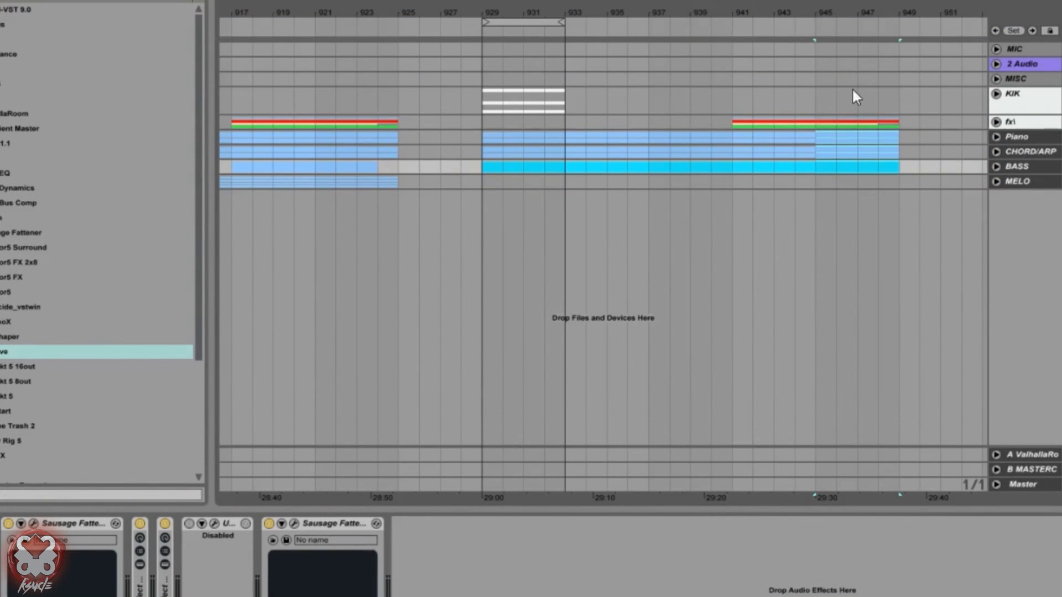
Extend the loop to bar 949 and delete the bass clips between bars 933 and 941.
click(900, 24)
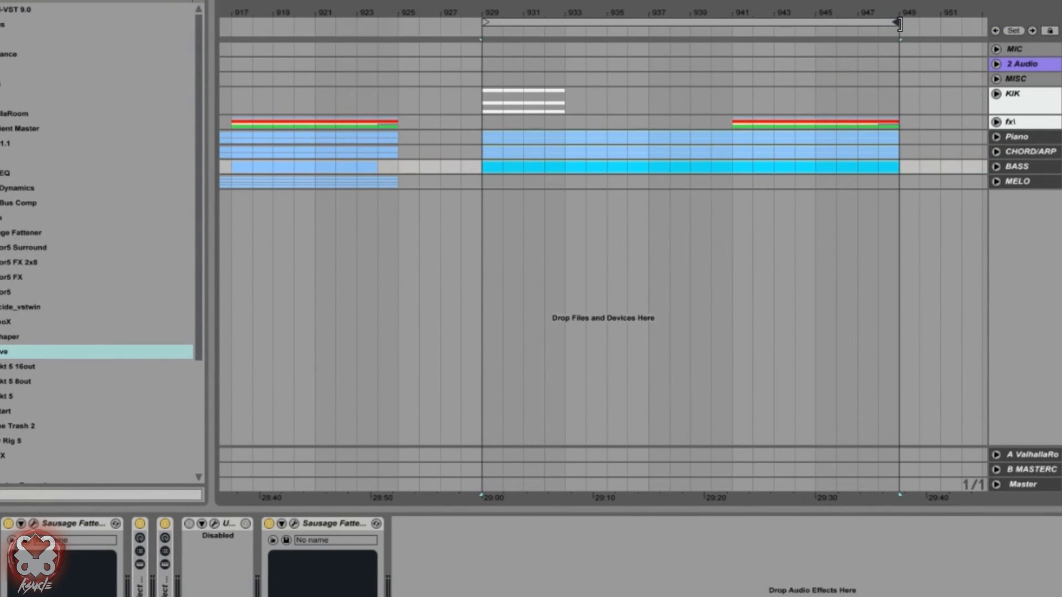
drag(570, 165, 731, 177)
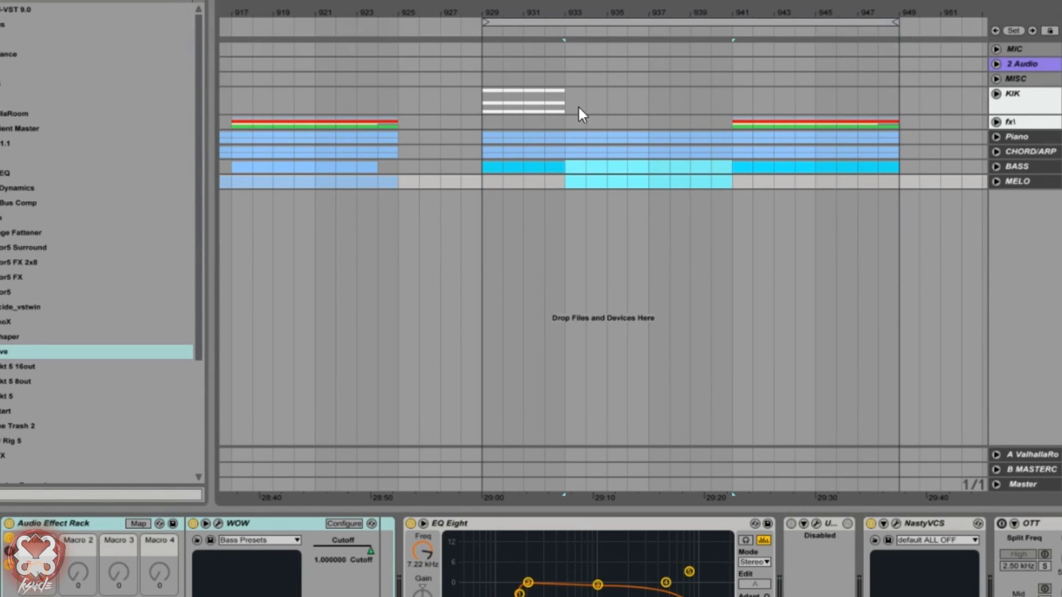
key(Delete)
Add locators at bars 933, 941 and 929.
click(574, 63)
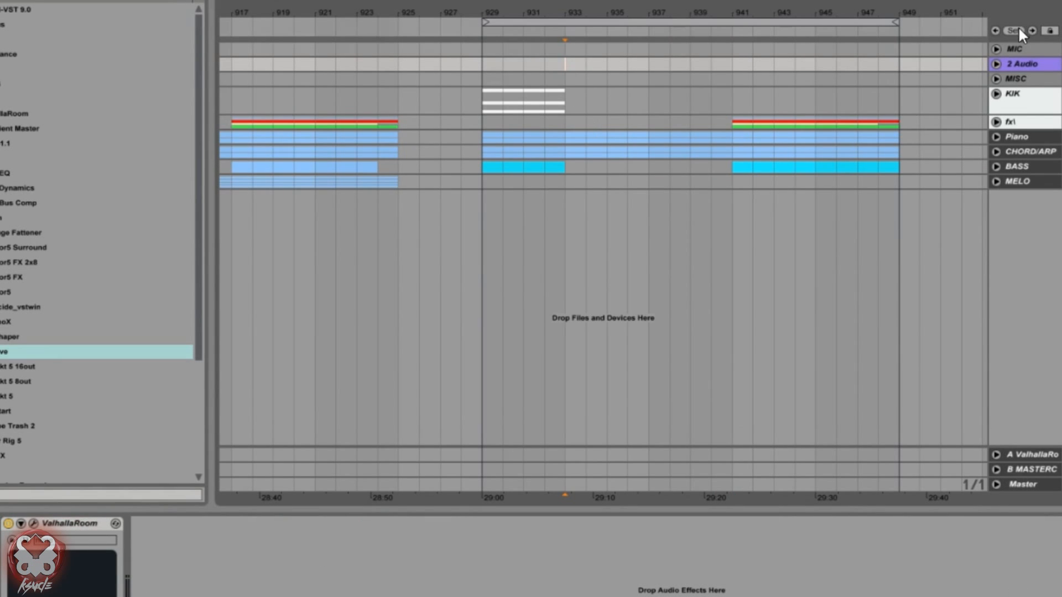
click(1018, 26)
click(733, 61)
click(1015, 31)
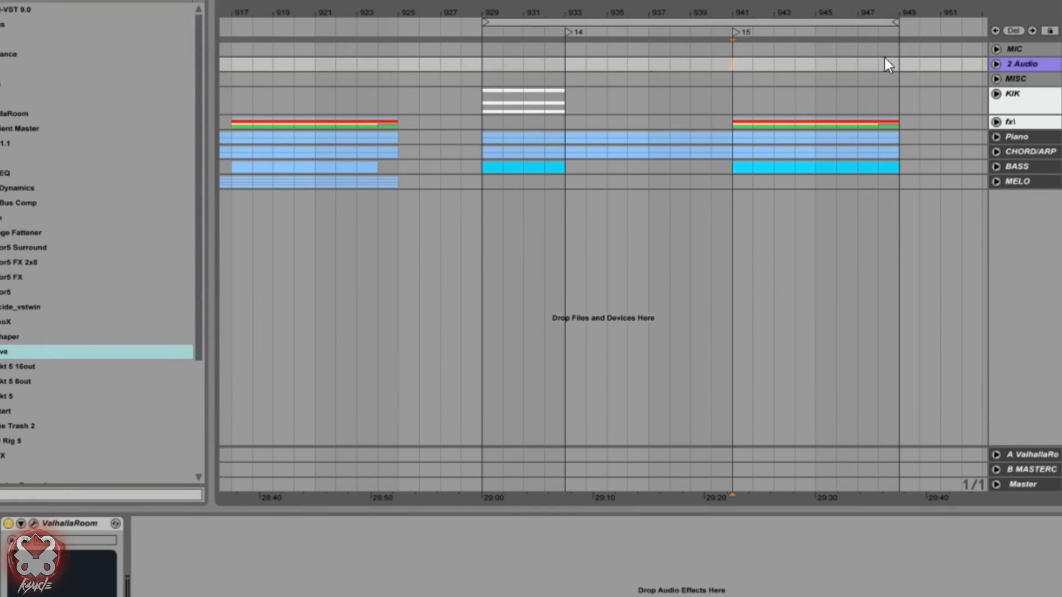
click(1007, 32)
Rename the locators Main at bar 929, release at bar 933 and build up at bar 941.
key(ctrl+r)
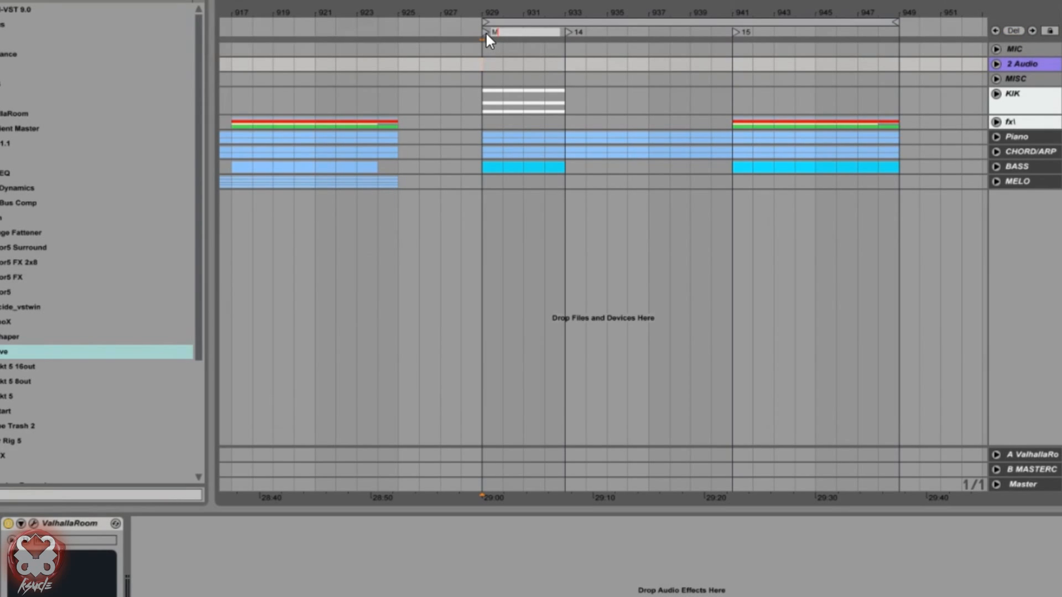
click(569, 31)
key(ctrl+r)
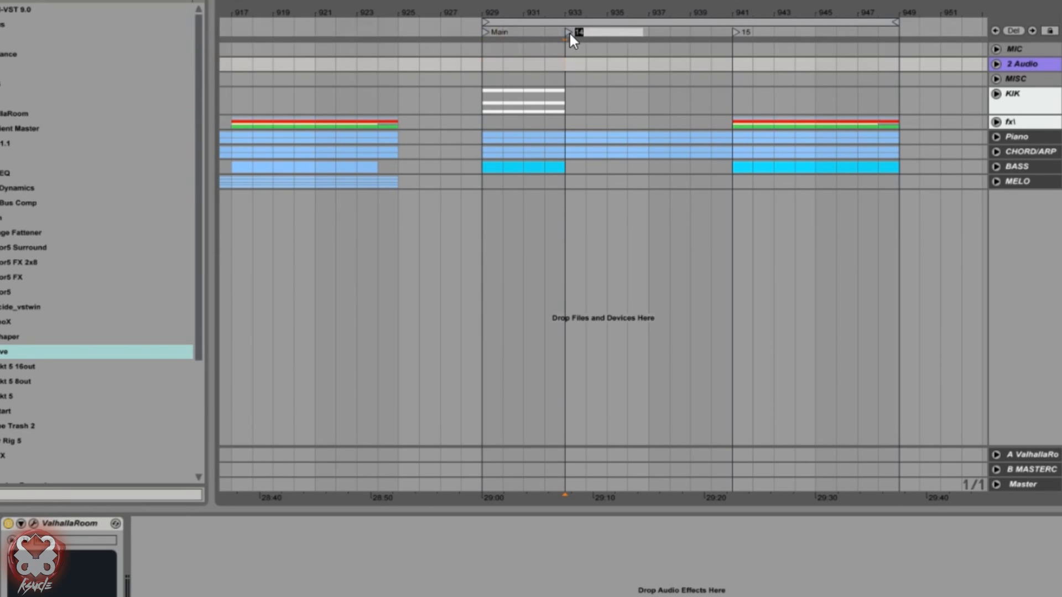
key(Return)
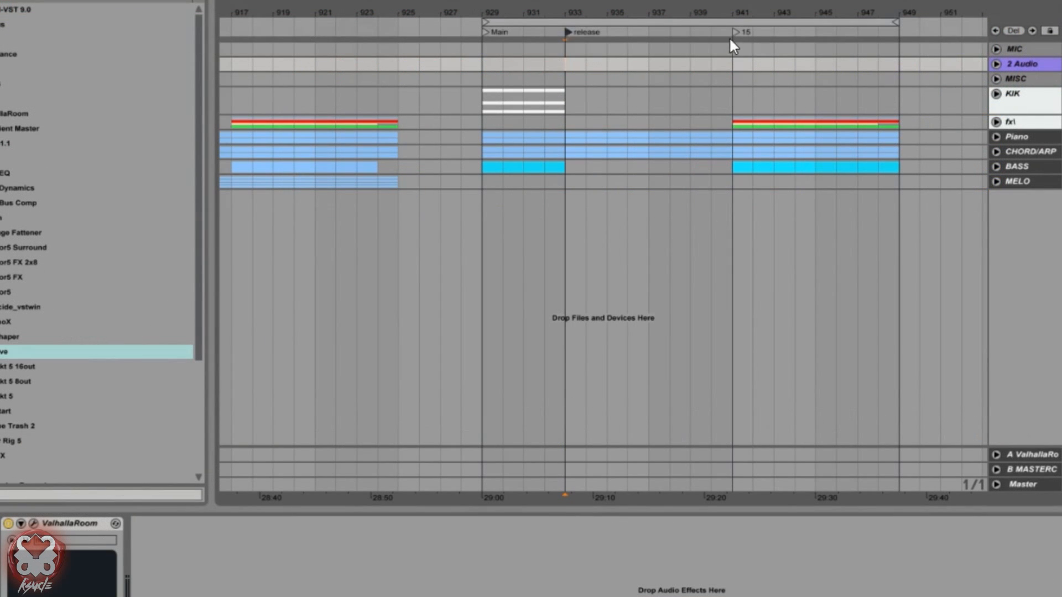
click(735, 32)
key(ctrl+r)
text(build up)
key(Return)
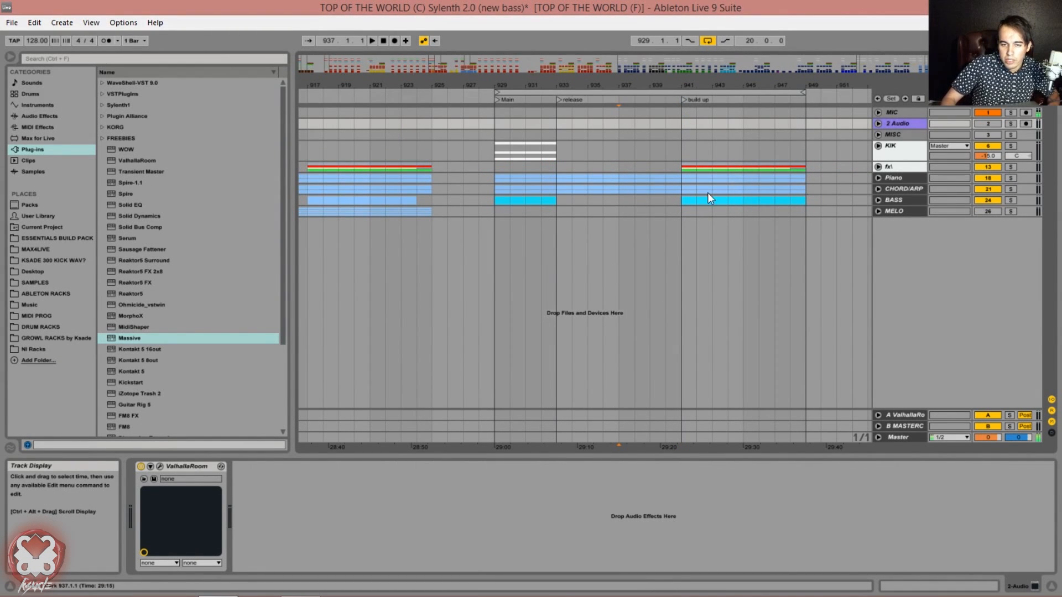
Unfold the MELO and CHORD/ARP groups and automate CHORD/ARP's Cutoff to drop at bar 933 and ramp back up to bar 941.
click(878, 211)
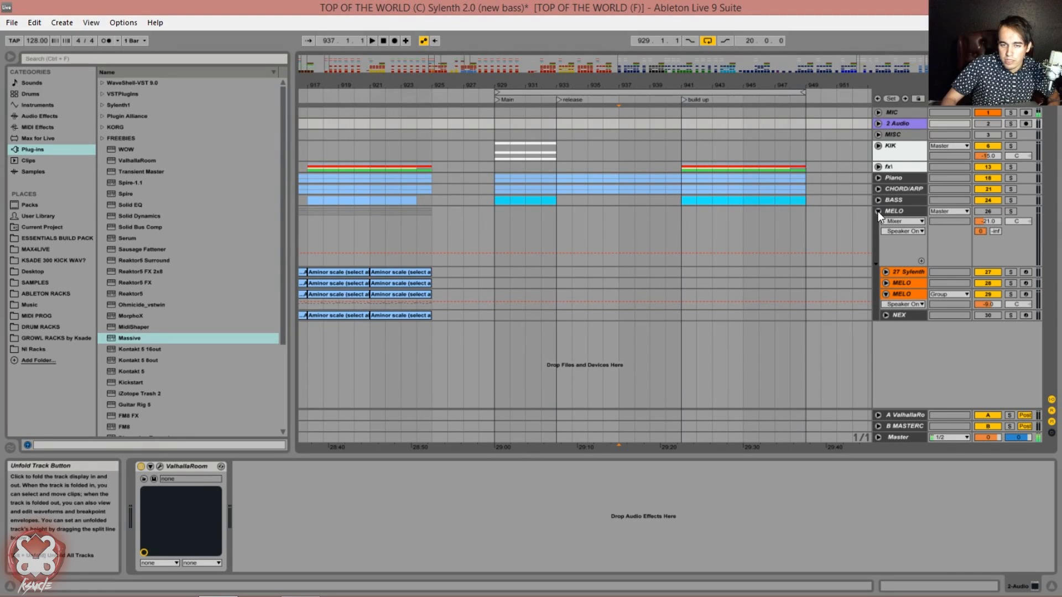
click(878, 189)
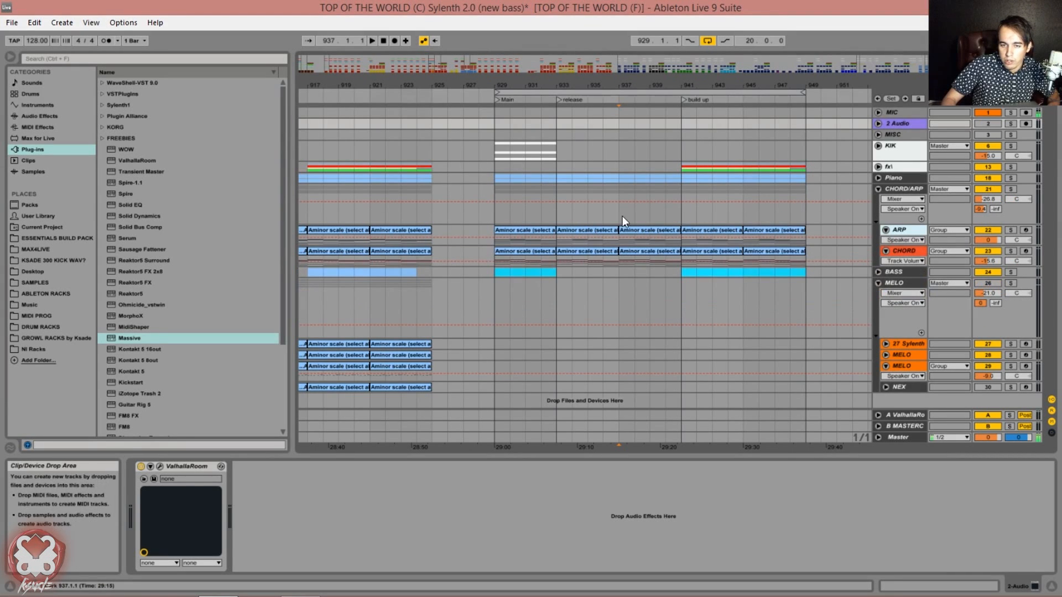
click(901, 199)
click(901, 218)
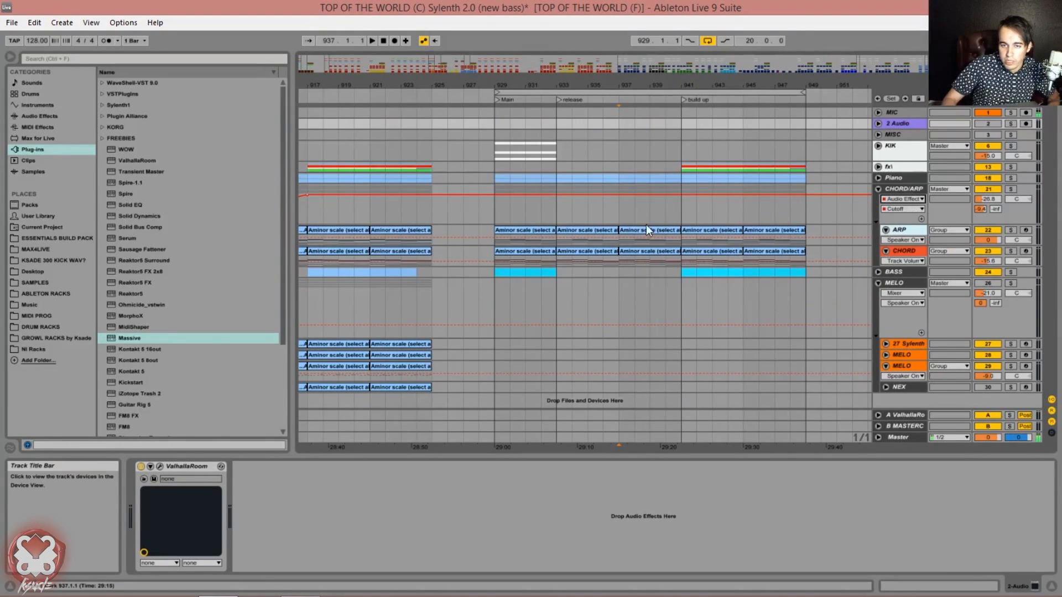
drag(574, 216, 682, 227)
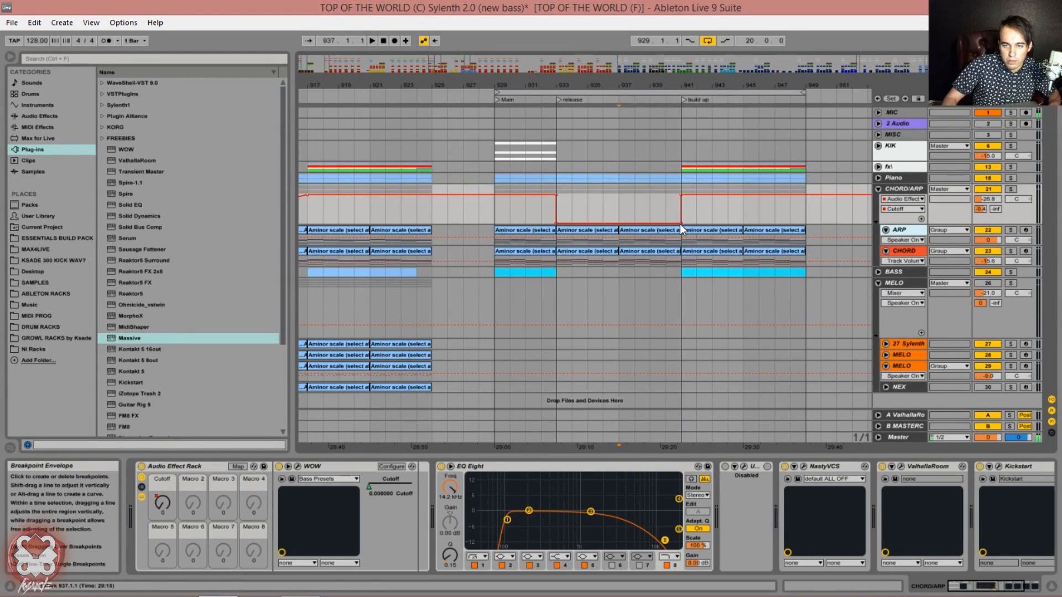
click(681, 226)
click(681, 223)
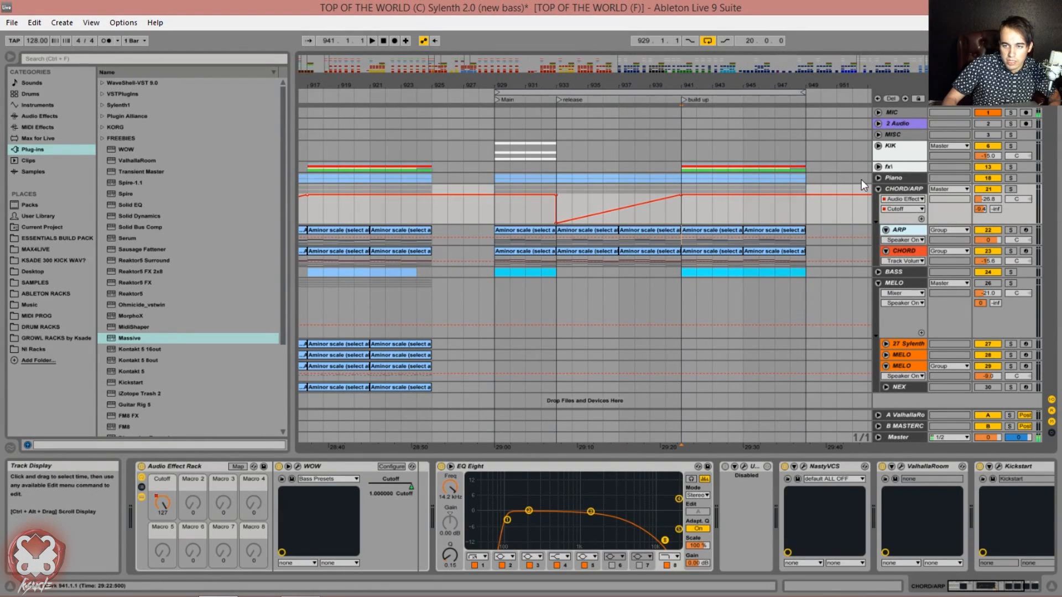
Show the MELO group's Cutoff automation and draw a drop at bar 933 that ramps back up to bar 941.
click(894, 292)
click(898, 306)
click(898, 305)
click(898, 319)
key(b)
mouse_move(570, 330)
mouse_down()
mouse_move(645, 346)
mouse_move(670, 346)
mouse_move(678, 331)
mouse_up()
key(b)
click(680, 336)
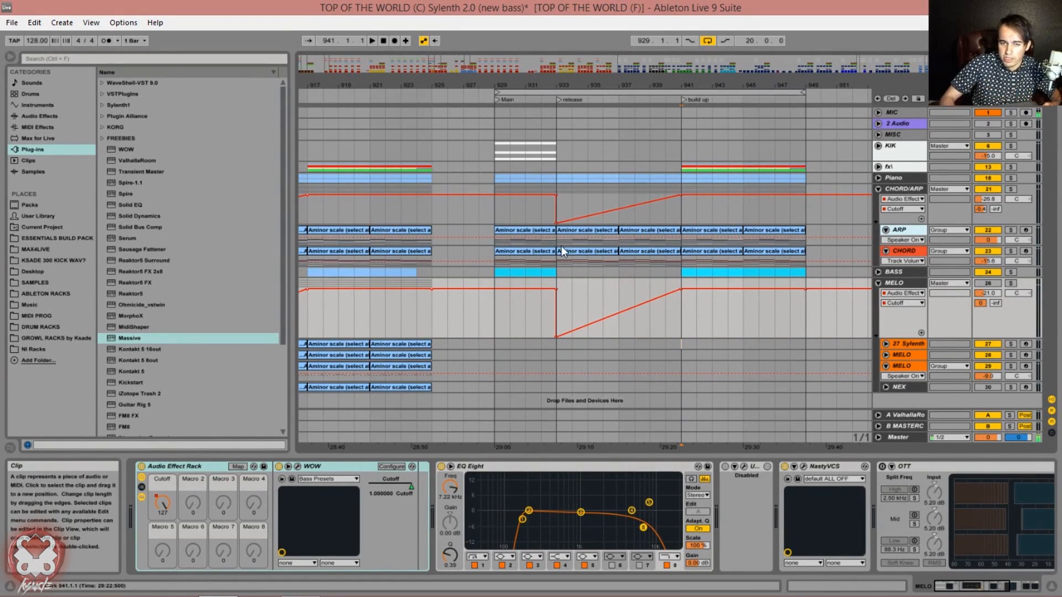
Copy the ARP clip at bar 929 onto the Sylenth1 track in the MELO group at bar 929.
click(529, 229)
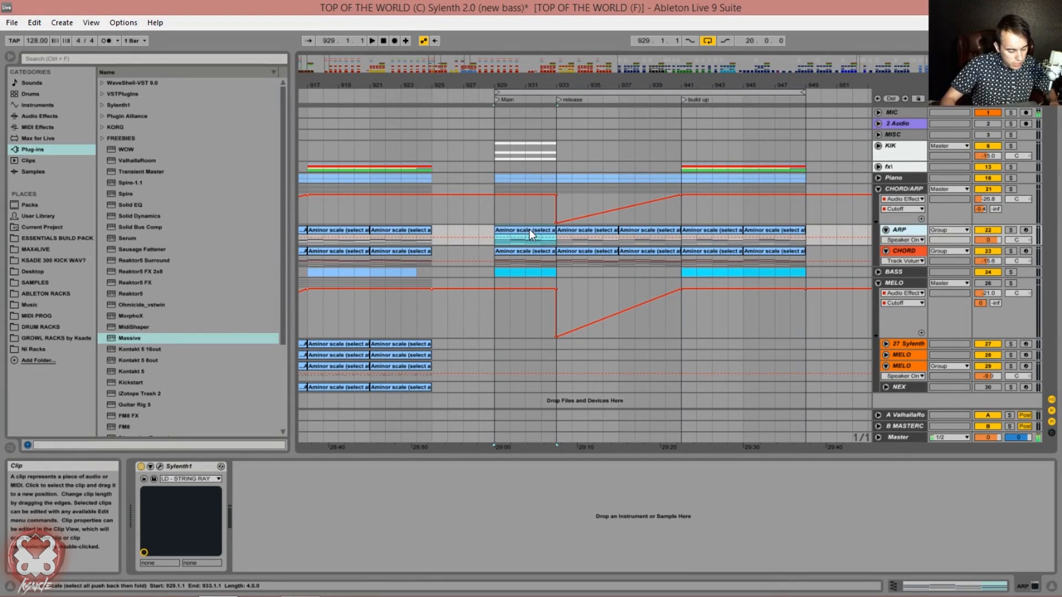
click(493, 345)
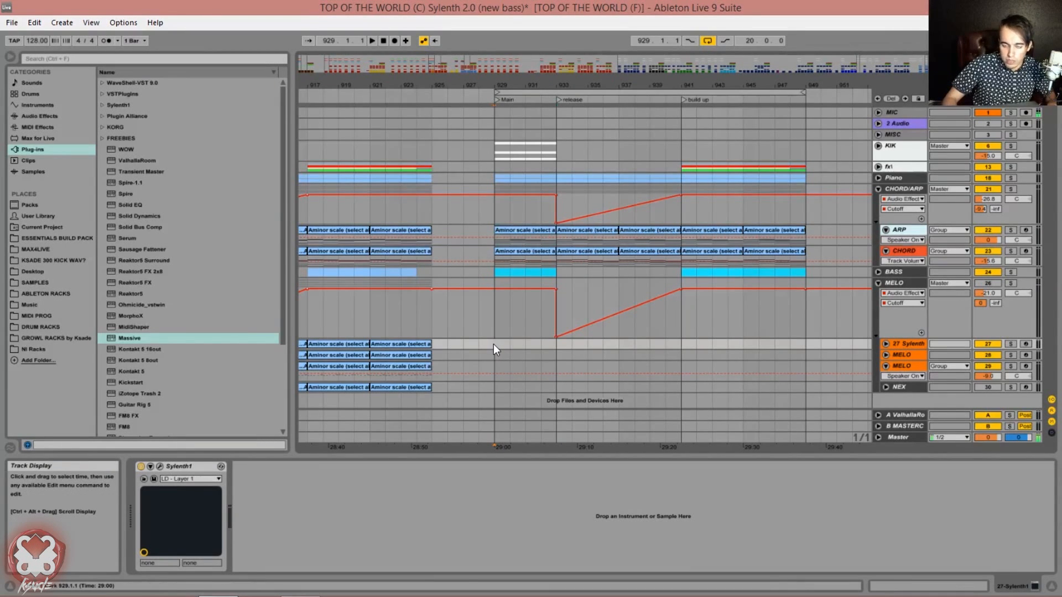
key(ctrl+v)
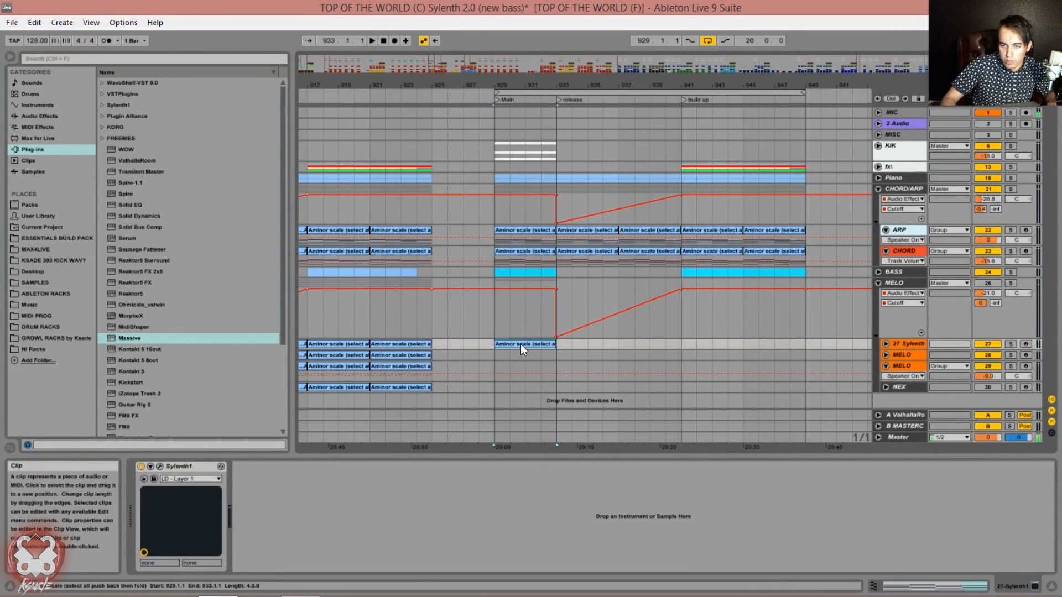
Open the pasted clip and deactivate all its chord notes, leaving them as a silent reference.
double_click(520, 344)
drag(474, 205, 977, 534)
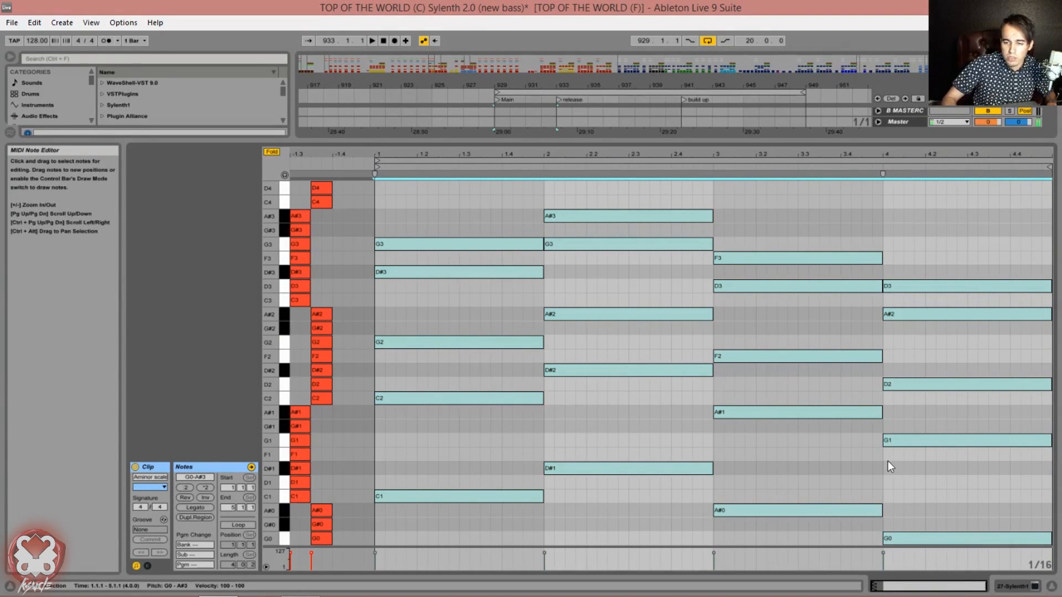
click(863, 449)
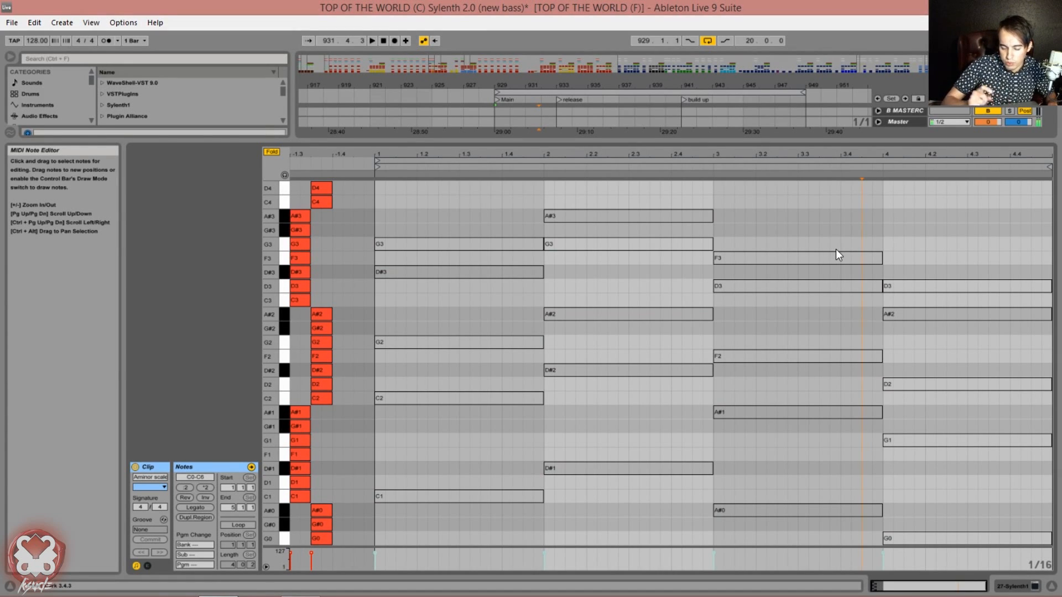
scroll(802, 350, up, 5)
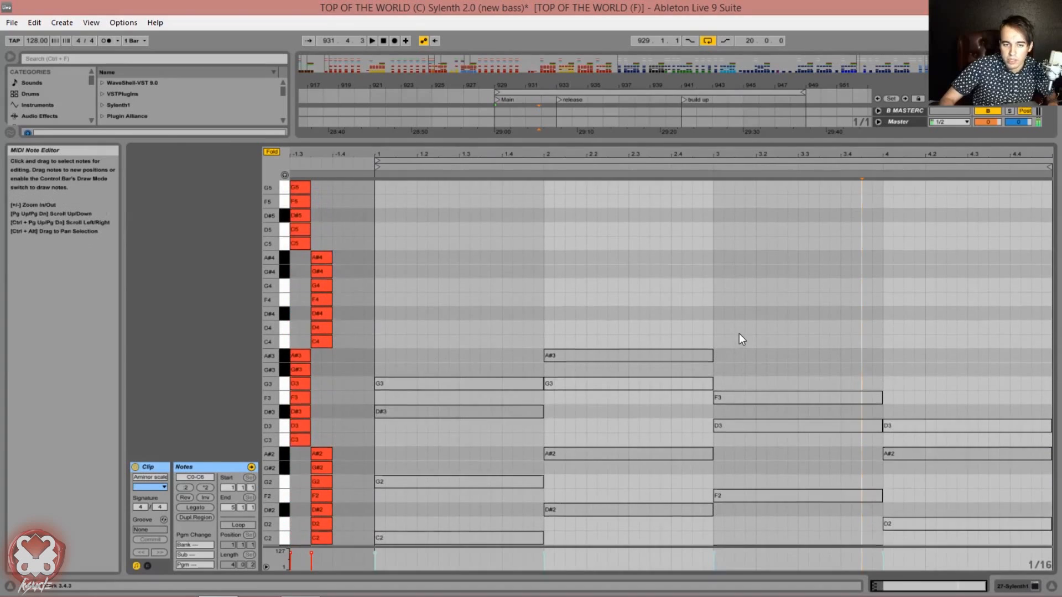
scroll(739, 333, up, 1)
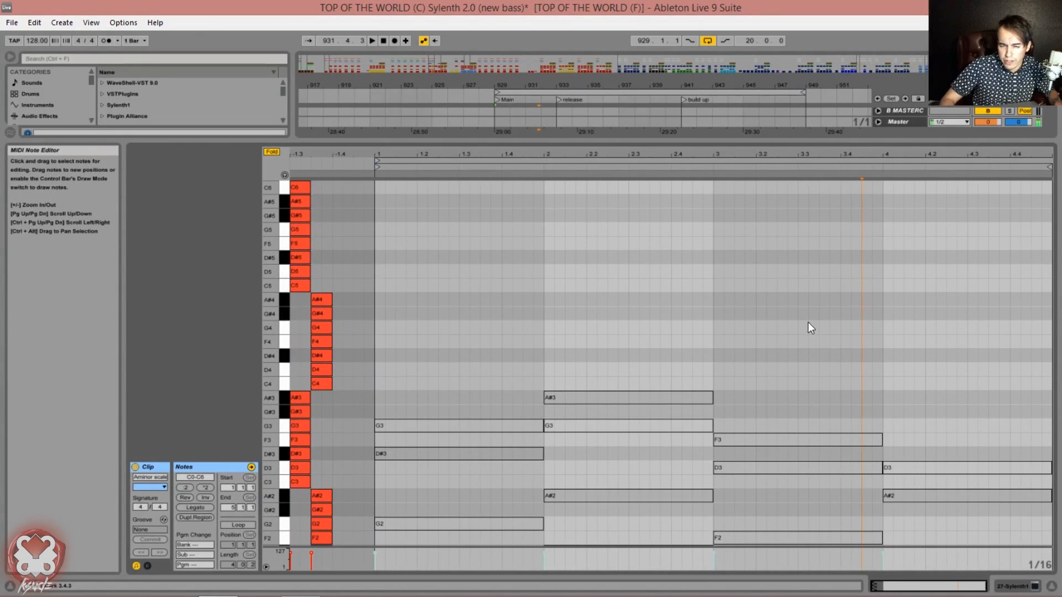
key(shift+Tab)
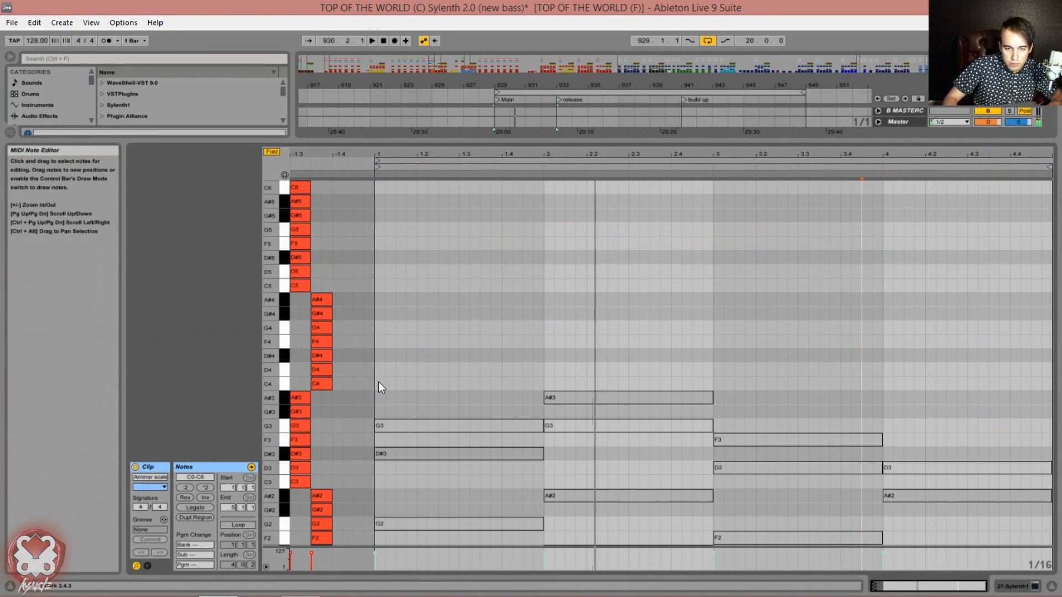
Add an eighth-note C4 at the start of the clip's first bar and audition it.
double_click(378, 383)
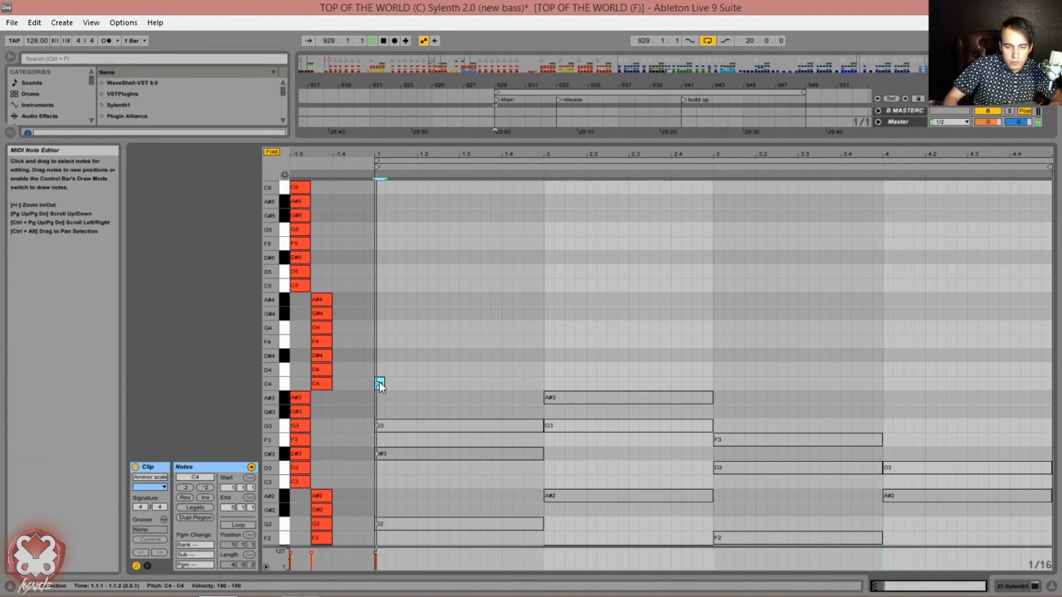
key(space)
key(Up)
key(Up)
key(space)
key(space)
key(Down)
key(Down)
key(shift+Down)
key(space)
key(shift+Up)
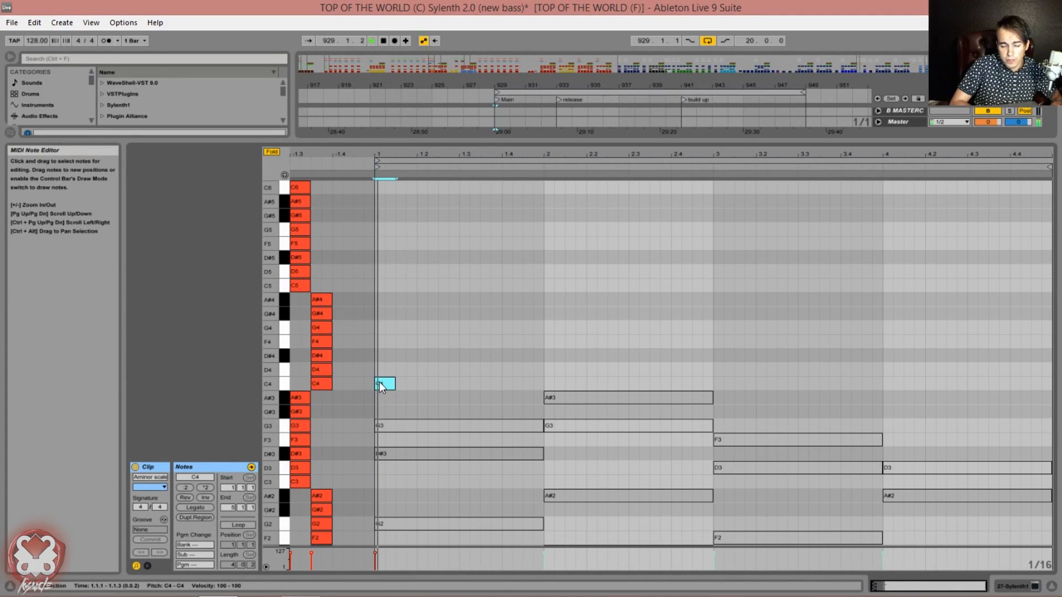
key(space)
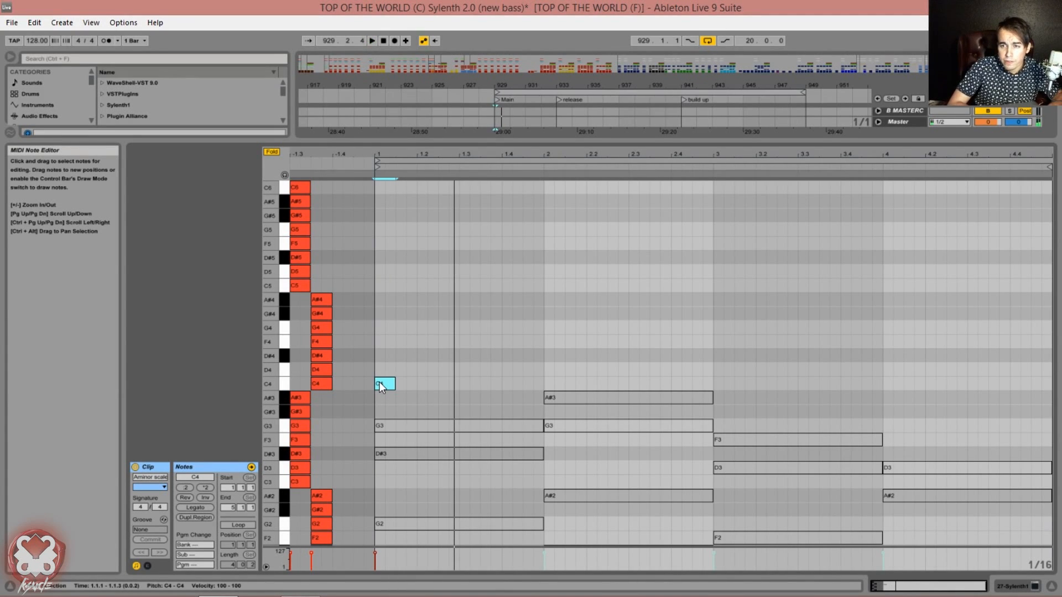
key(space)
key(space)
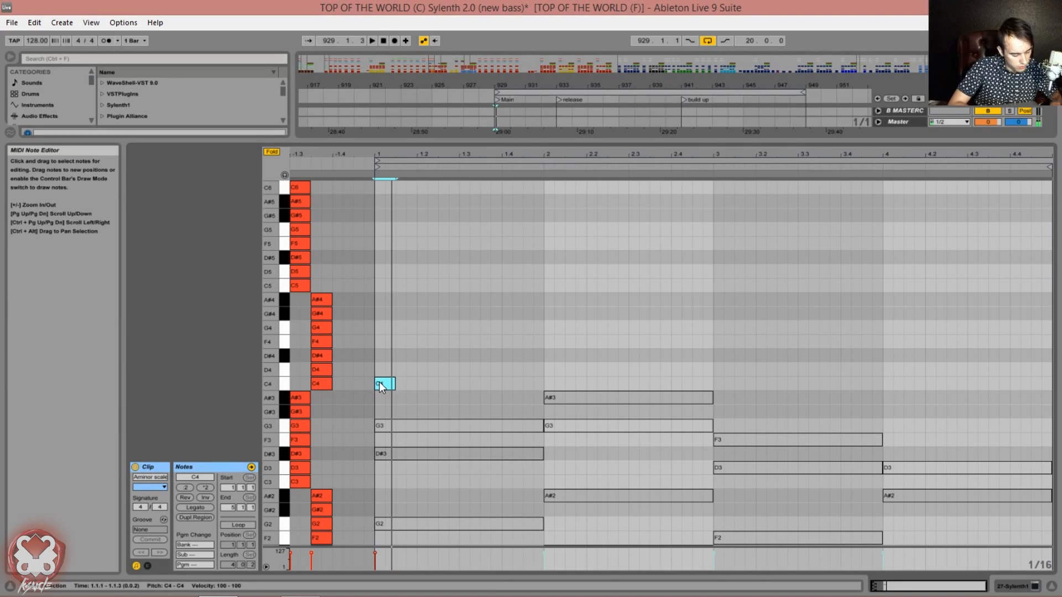
Duplicate the C4 note, move the copy to G4 at position 1.2.3 and audition the pair.
key(ctrl+d)
key(Up)
key(Up)
key(space)
key(space)
key(Up)
key(space)
key(Right)
key(Right)
key(Right)
key(Right)
key(space)
key(Up)
key(Up)
key(space)
key(space)
Duplicate the G4 note and place the copy on G4 at position 1.3.3.
key(ctrl+d)
key(Up)
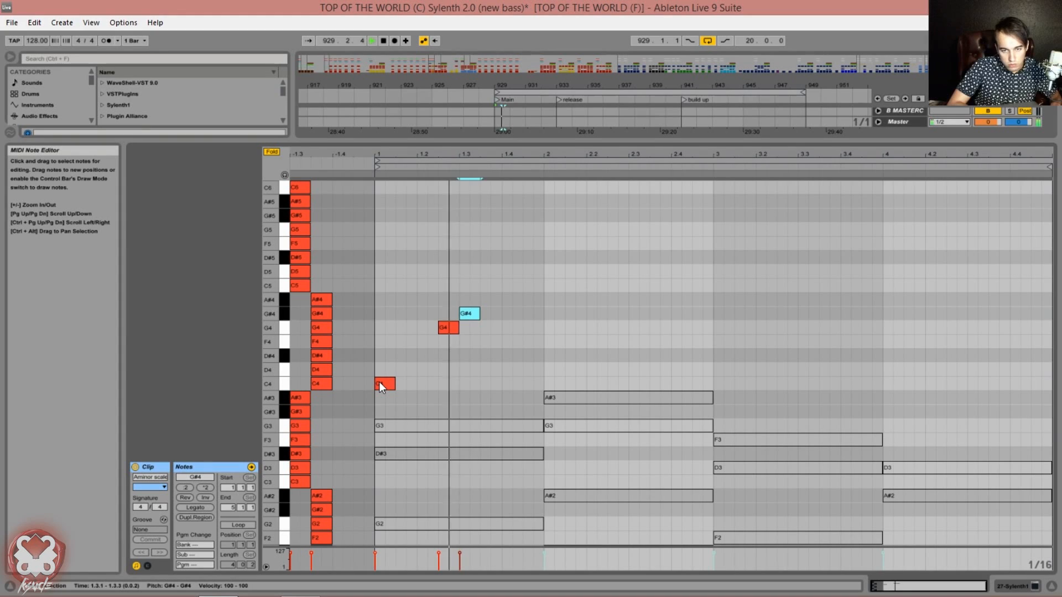
key(space)
key(space)
key(Right)
key(Right)
key(Down)
key(space)
key(space)
Duplicate the last note onto D#4 at beat 1.4, lengthen it to three sixteenths and audition the phrase.
key(ctrl+d)
key(Down)
key(Down)
key(Down)
key(Down)
key(shift+Right)
key(space)
key(space)
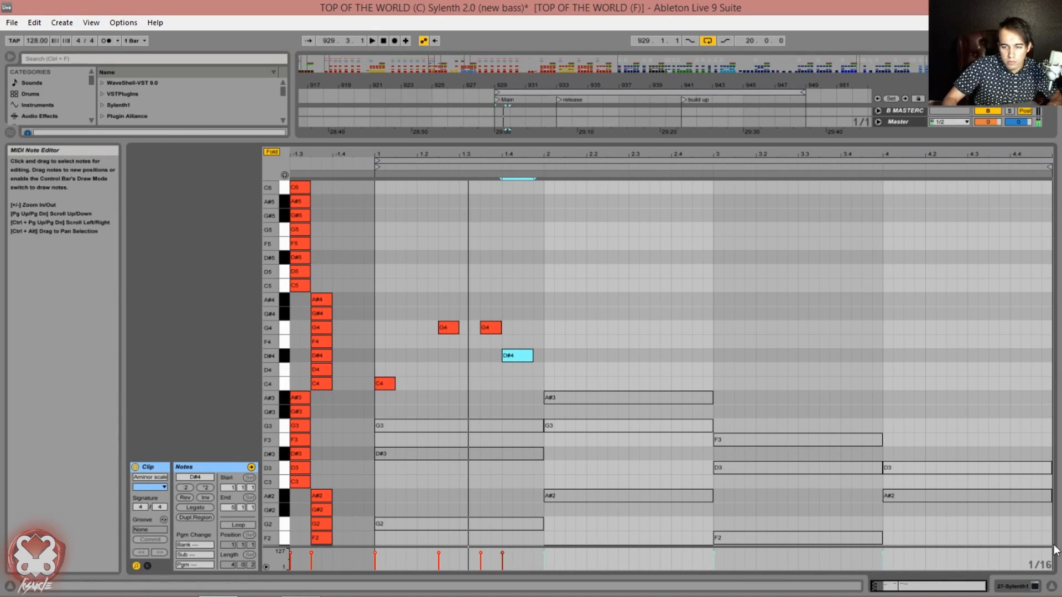
drag(939, 576, 929, 589)
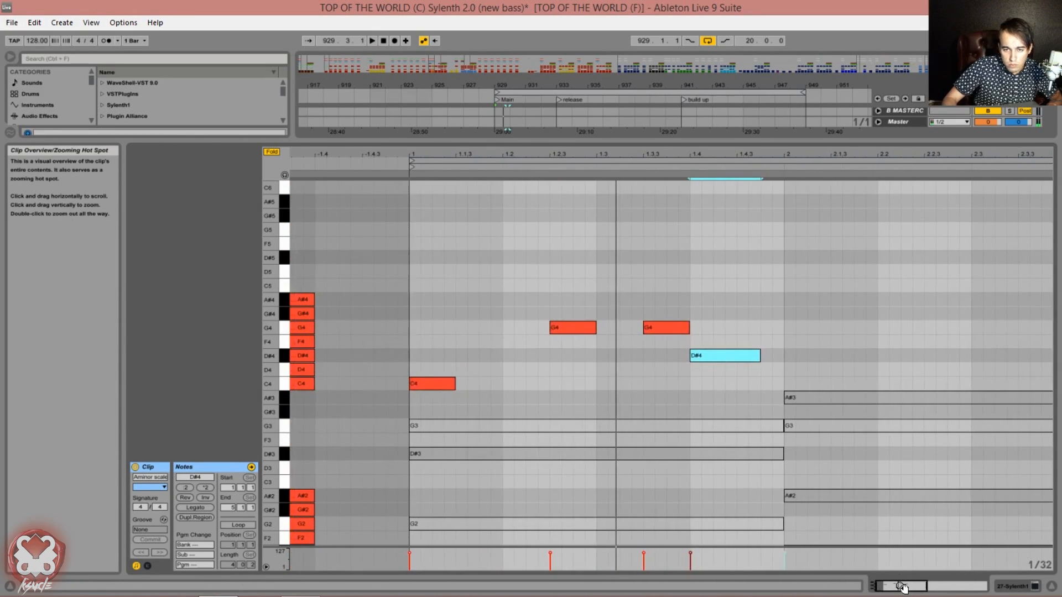
key(space)
key(space)
Duplicate the opening C4 and raise the copy to A#4 at position 1.1.3.
mouse_move(455, 382)
mouse_down()
mouse_move(436, 383)
mouse_move(455, 383)
mouse_up()
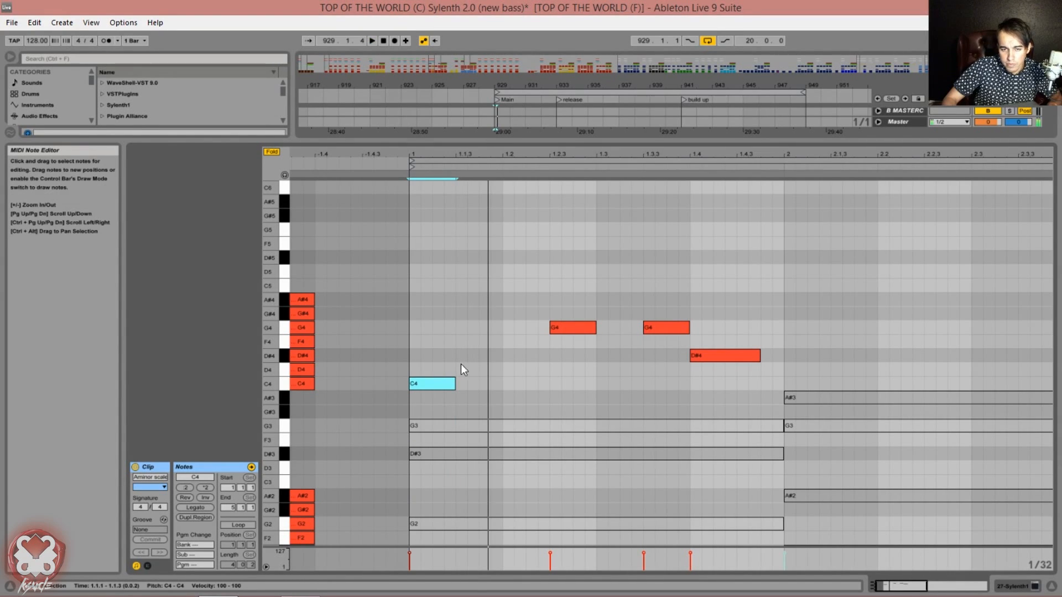
key(ctrl+d)
key(Up)
key(Up)
key(Up)
key(Up)
key(Up)
key(space)
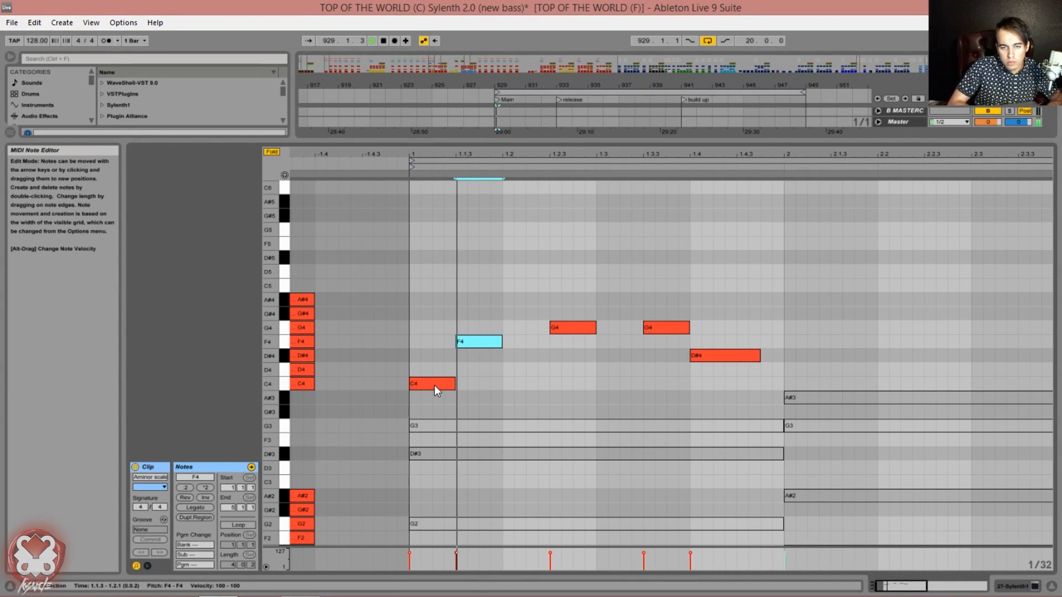
key(Up)
key(Up)
key(Up)
key(Up)
key(Up)
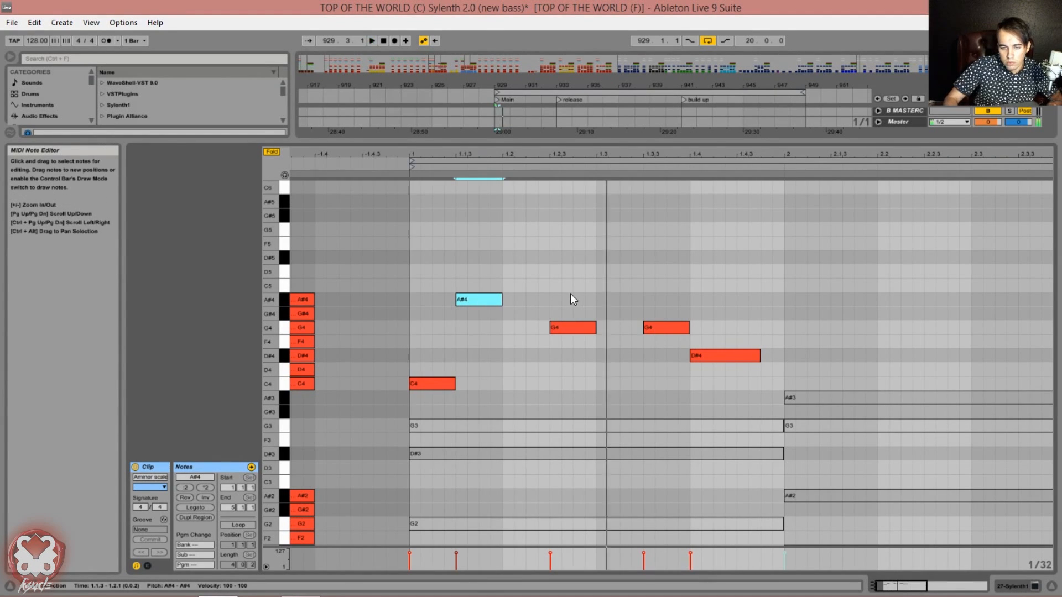
Lower the G4 note at 1.2.3 to D#4 and the G4 note at 1.3.3 to C4.
drag(573, 327, 576, 341)
key(Down)
key(Down)
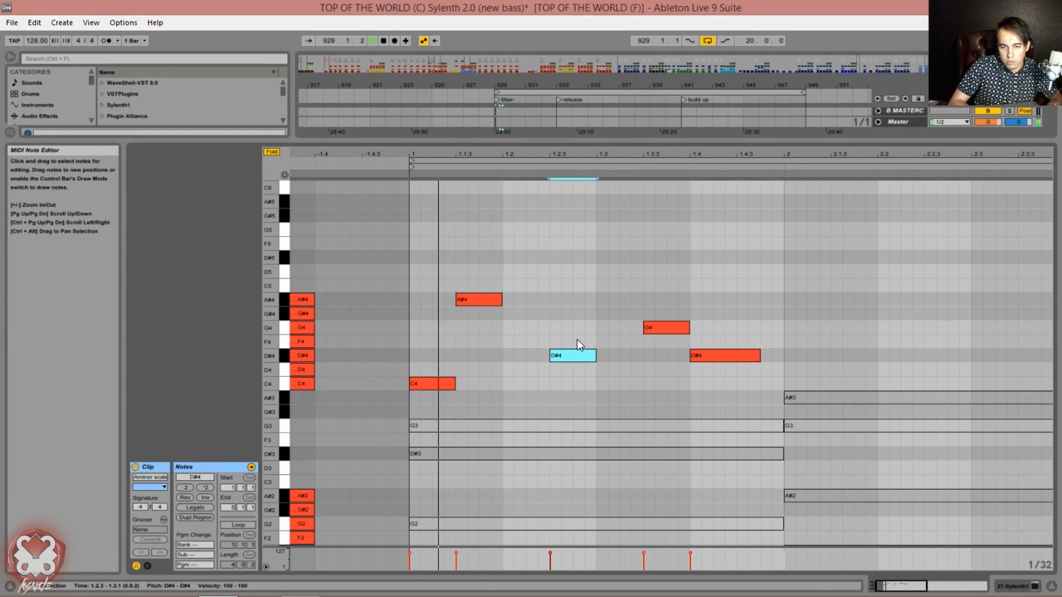
drag(646, 291, 671, 389)
key(Down)
key(Down)
key(Down)
key(Down)
key(Down)
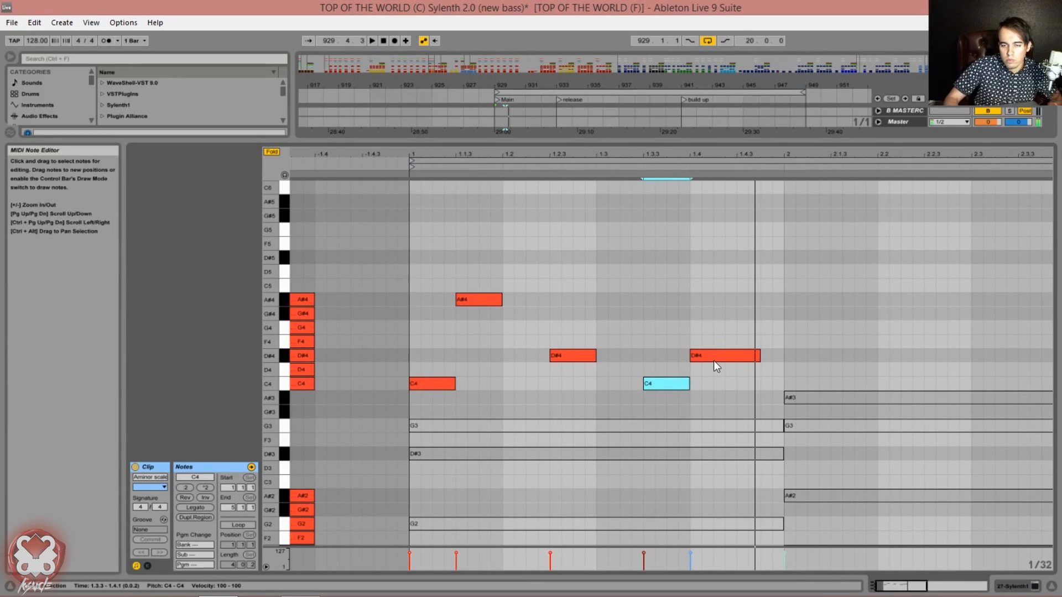
Duplicate the one-bar melody phrase to the starts of bars 2, 3 and 4 and return to the arrangement.
drag(752, 260, 434, 394)
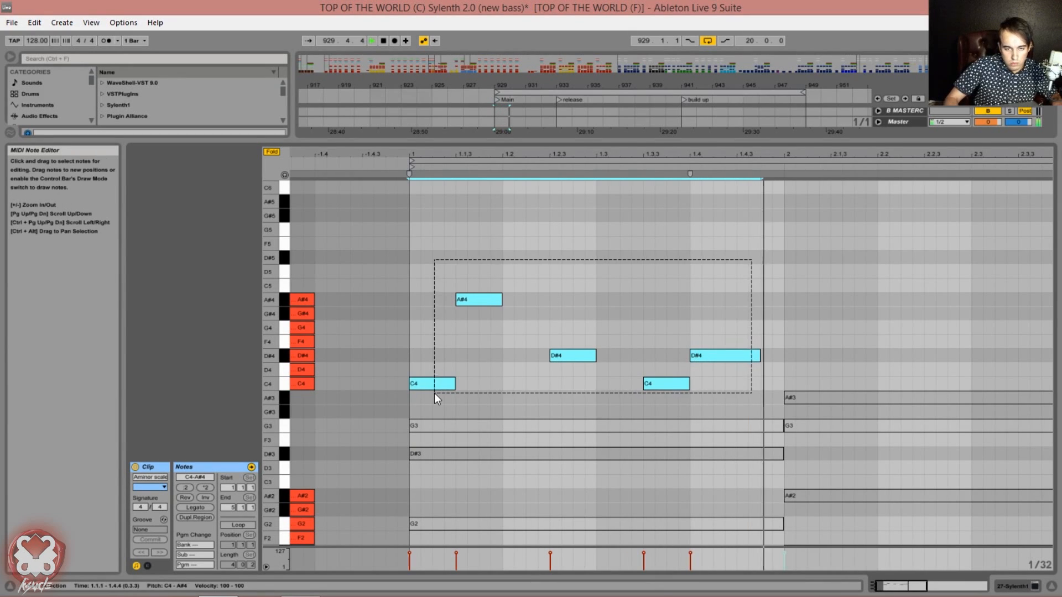
key(ctrl+d)
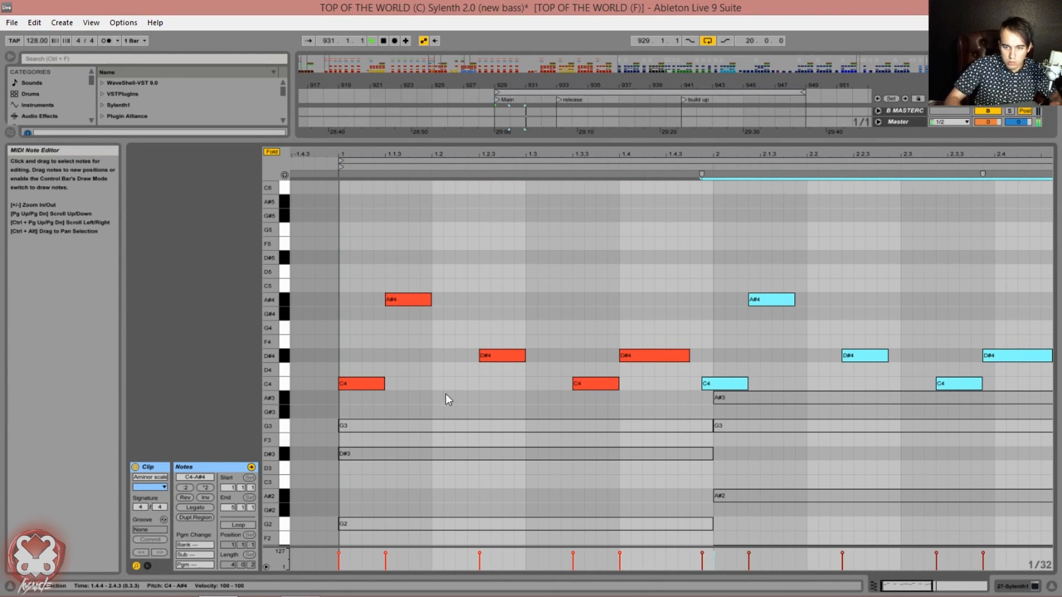
mouse_move(930, 586)
mouse_down()
mouse_move(929, 569)
mouse_move(926, 577)
mouse_up()
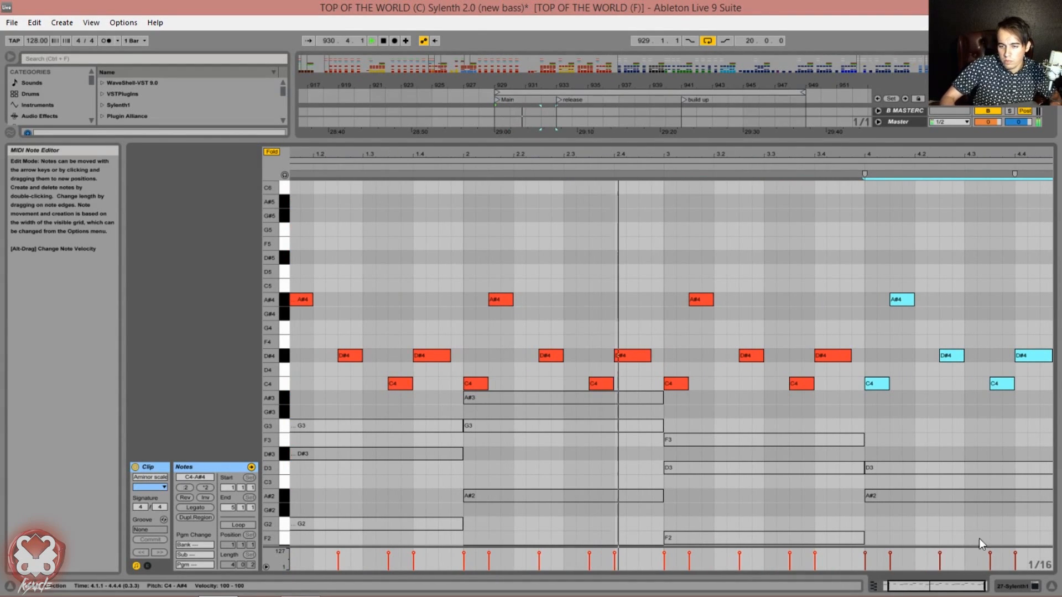
double_click(927, 586)
key(space)
key(shift+Tab)
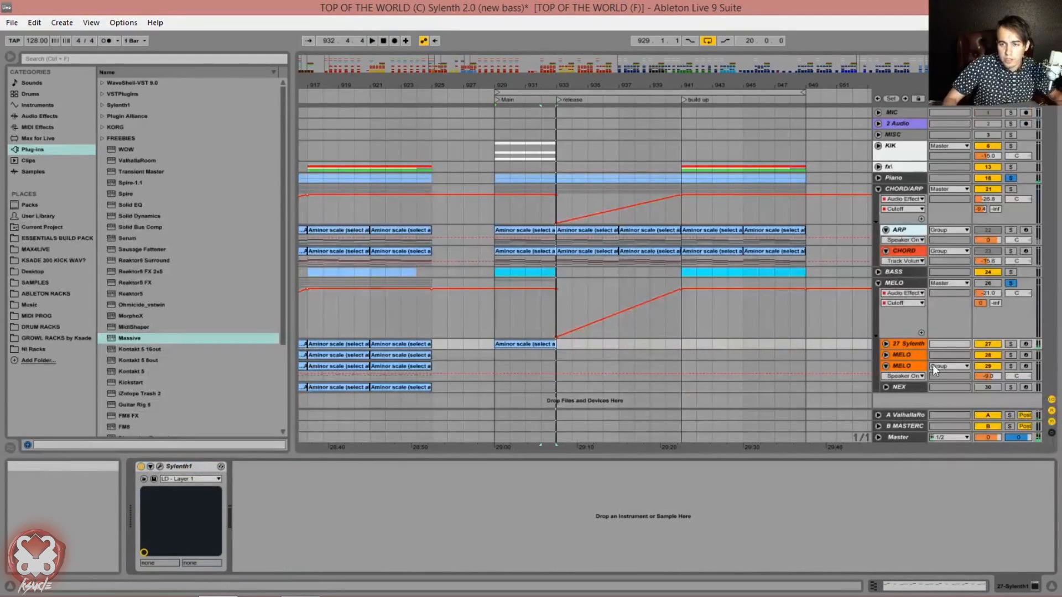
Take the MELO group out of solo, activate its track and play the melody with the full arrangement.
click(1010, 284)
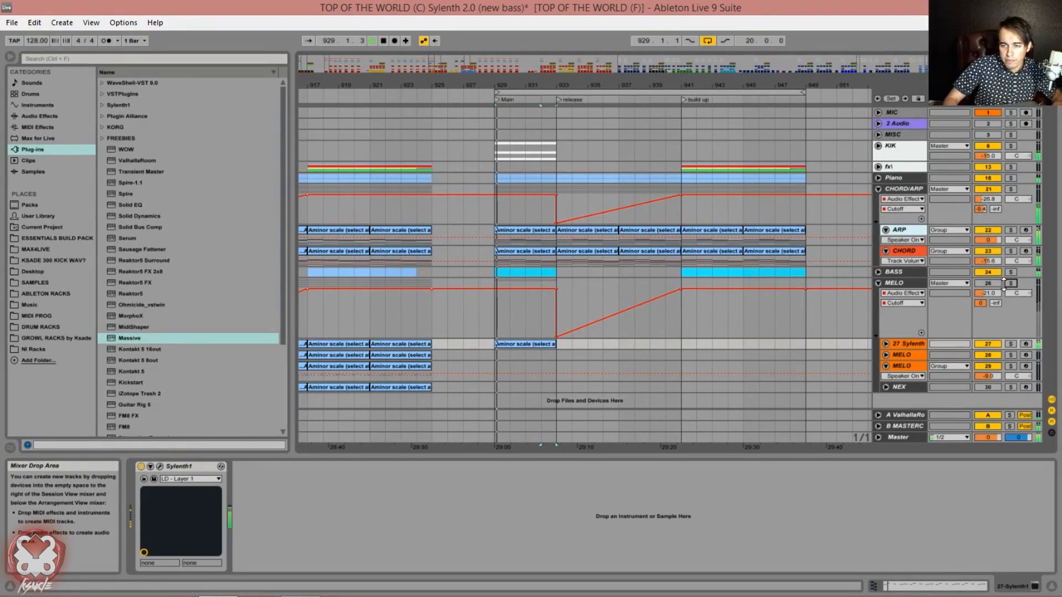
click(992, 281)
key(space)
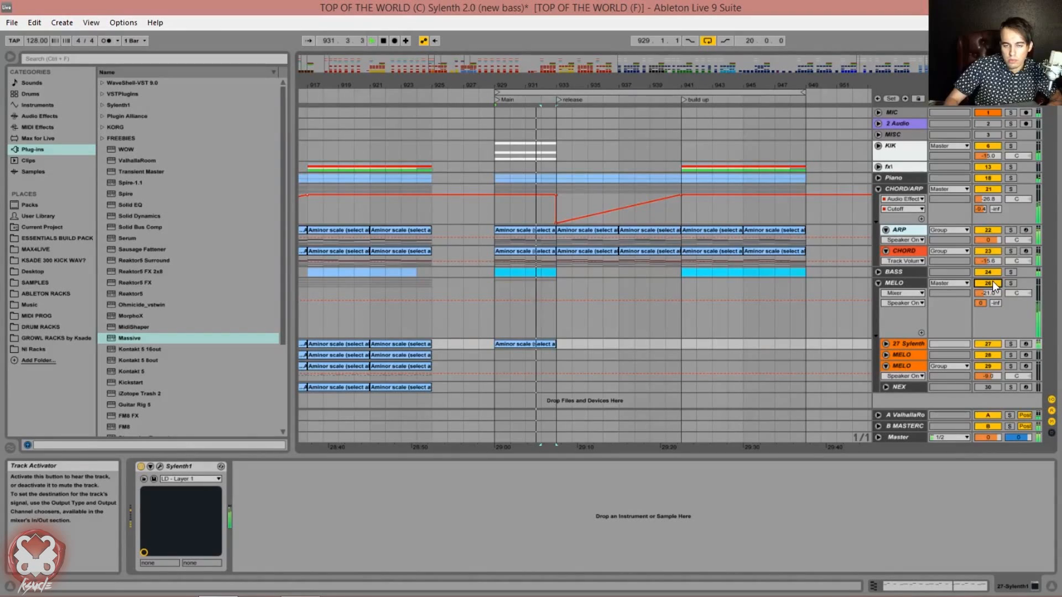
key(space)
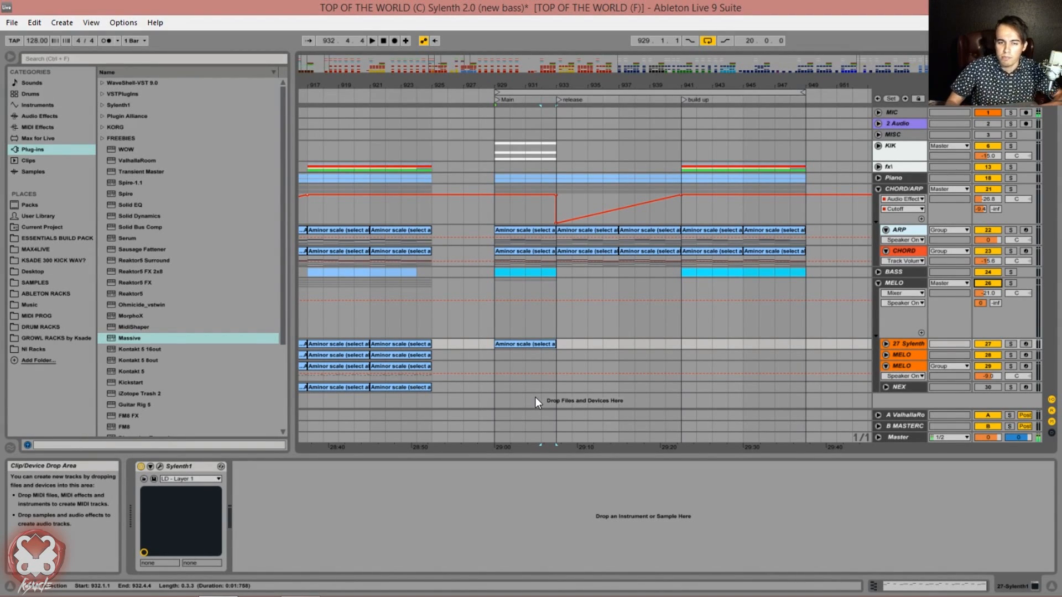
Open the melody clip in the Main section and raise the C4 note at the start of bar 2 to D#4.
double_click(509, 344)
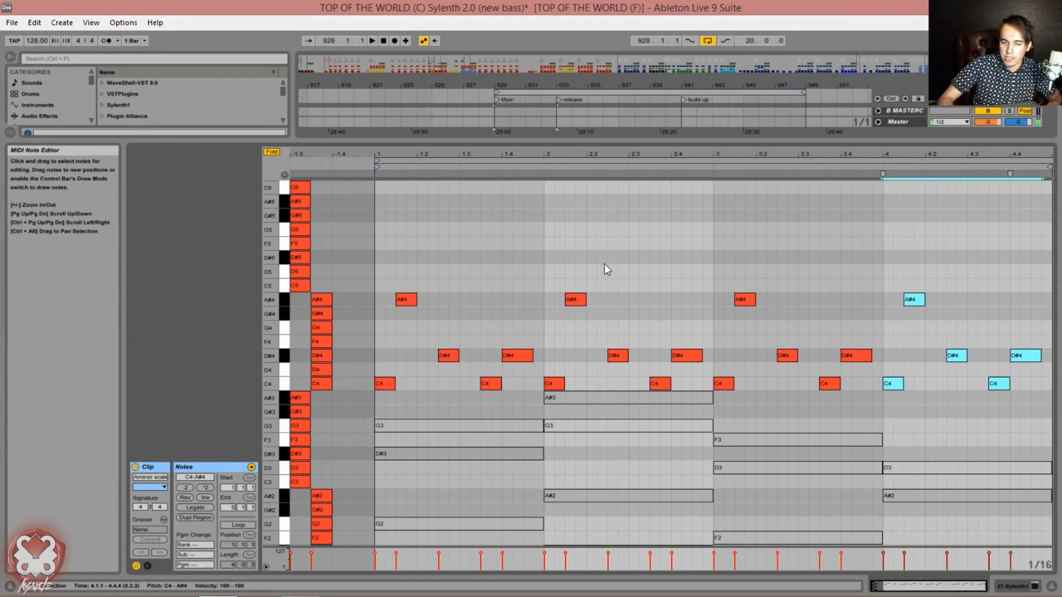
scroll(774, 426, down, 2)
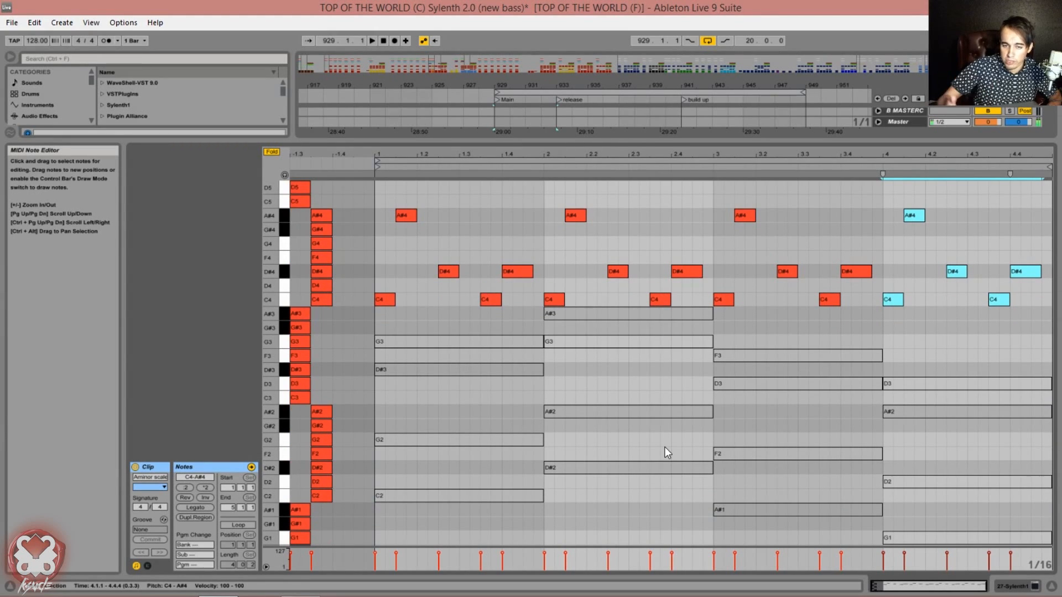
scroll(609, 447, up, 1)
scroll(578, 450, down, 4)
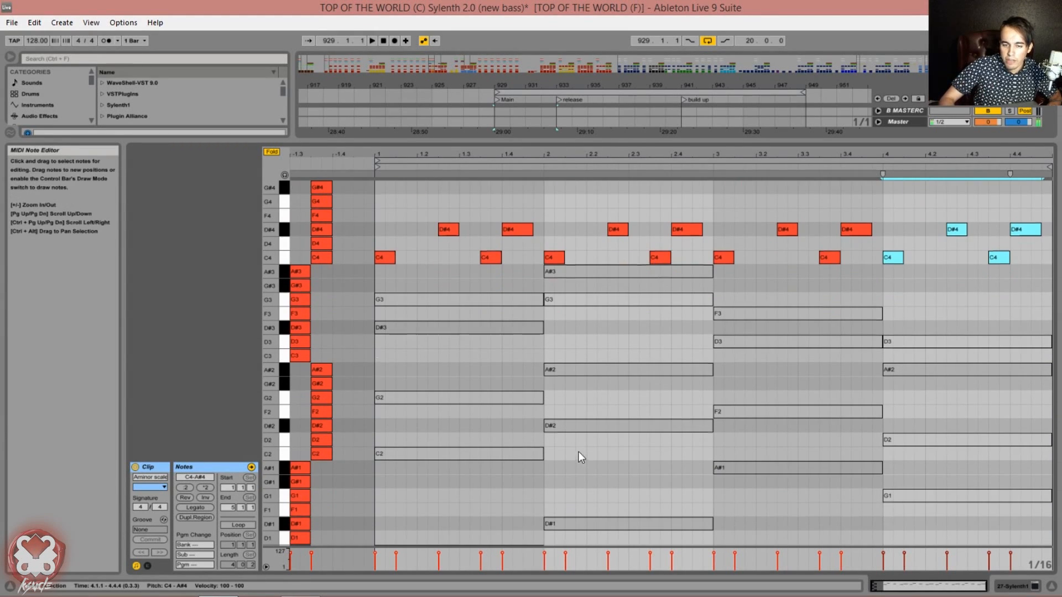
click(549, 259)
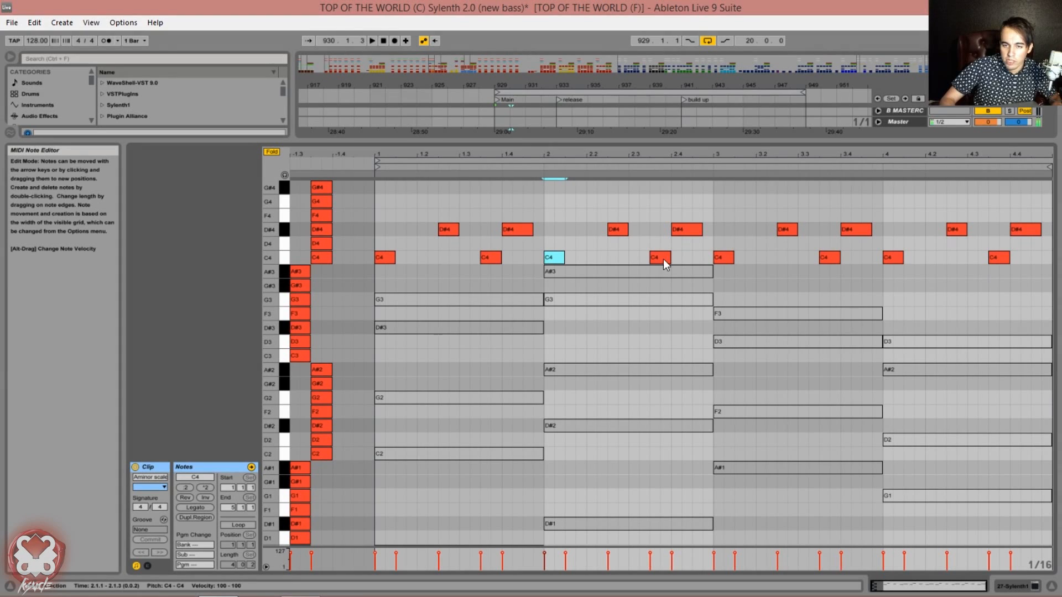
scroll(787, 405, up, 3)
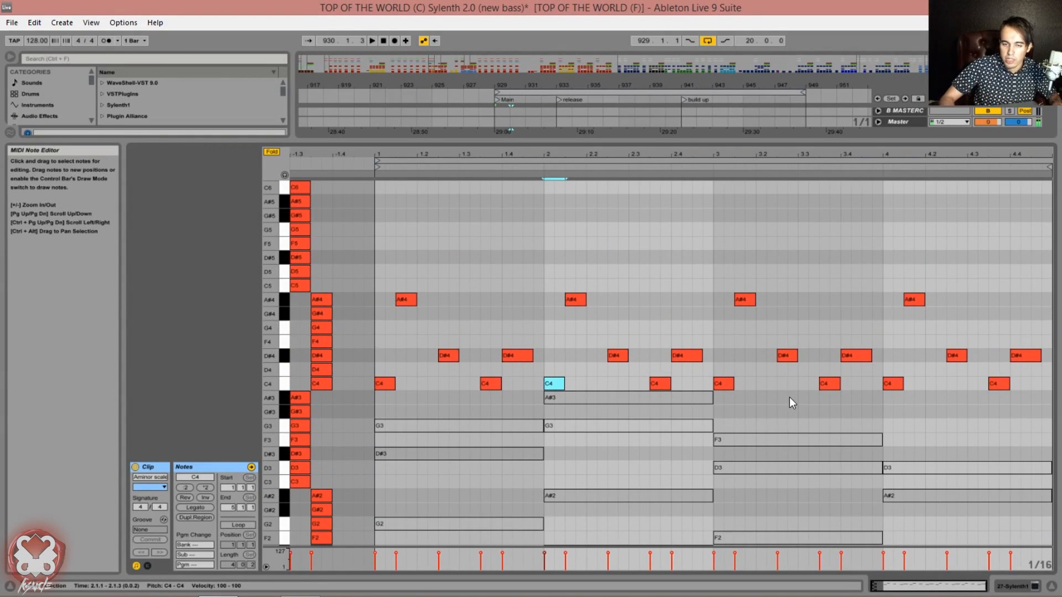
scroll(789, 397, down, 3)
scroll(792, 380, down, 2)
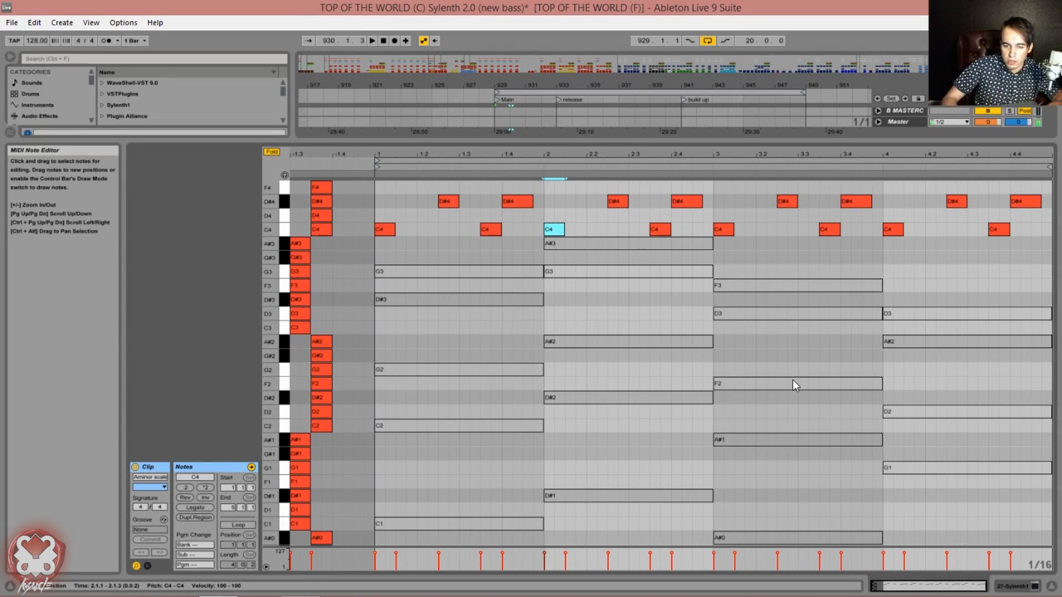
scroll(792, 384, up, 1)
key(Up)
key(Up)
key(Up)
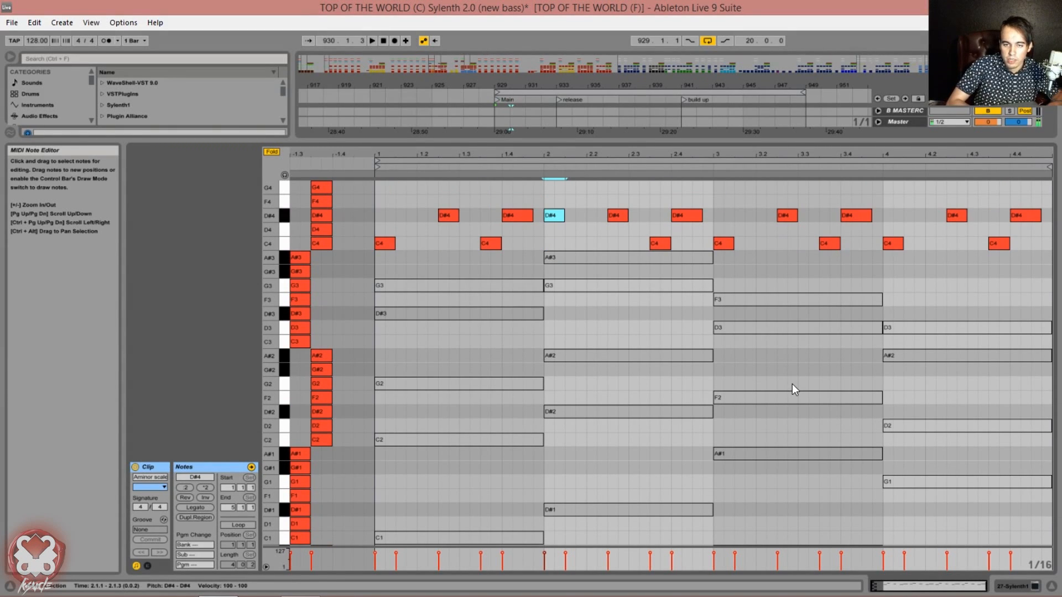
Lower the C4 note at the start of bar 3 to A#3 and the one at the start of bar 4 to G3.
scroll(792, 384, up, 2)
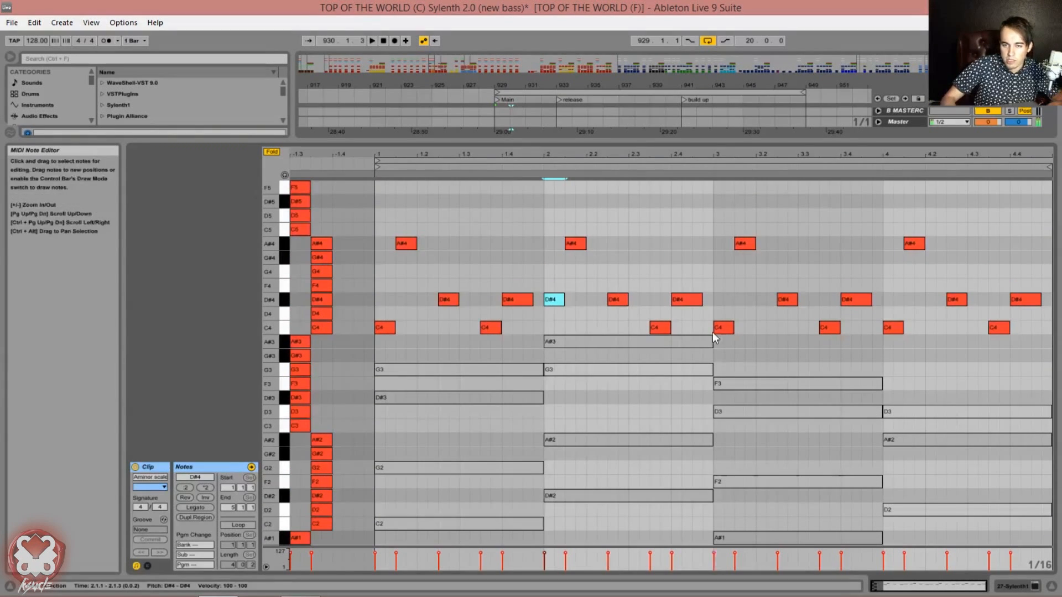
click(725, 327)
scroll(758, 380, down, 1)
scroll(765, 384, up, 1)
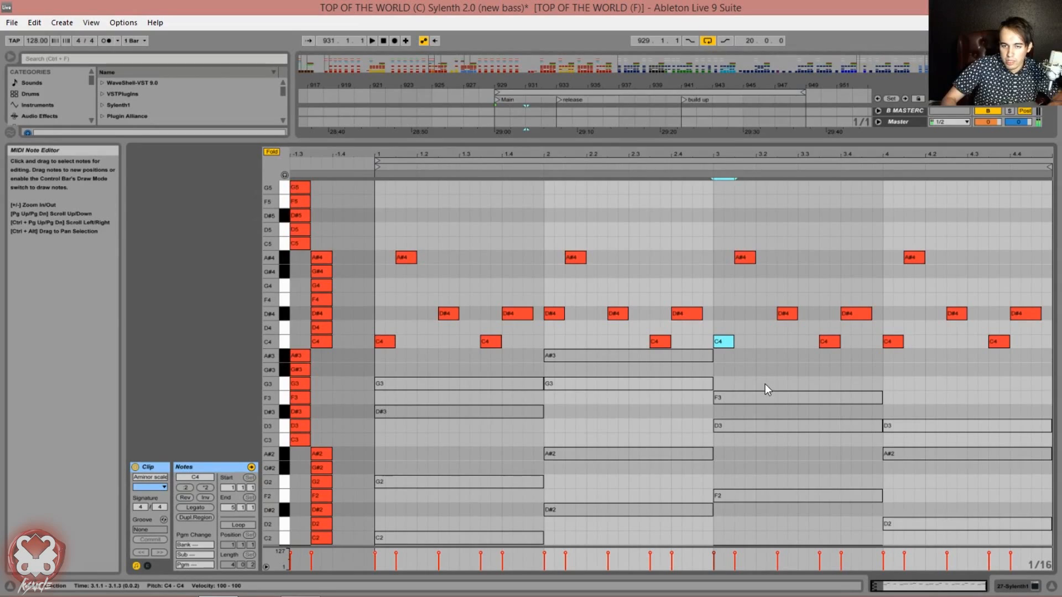
key(Up)
key(Up)
key(Up)
key(space)
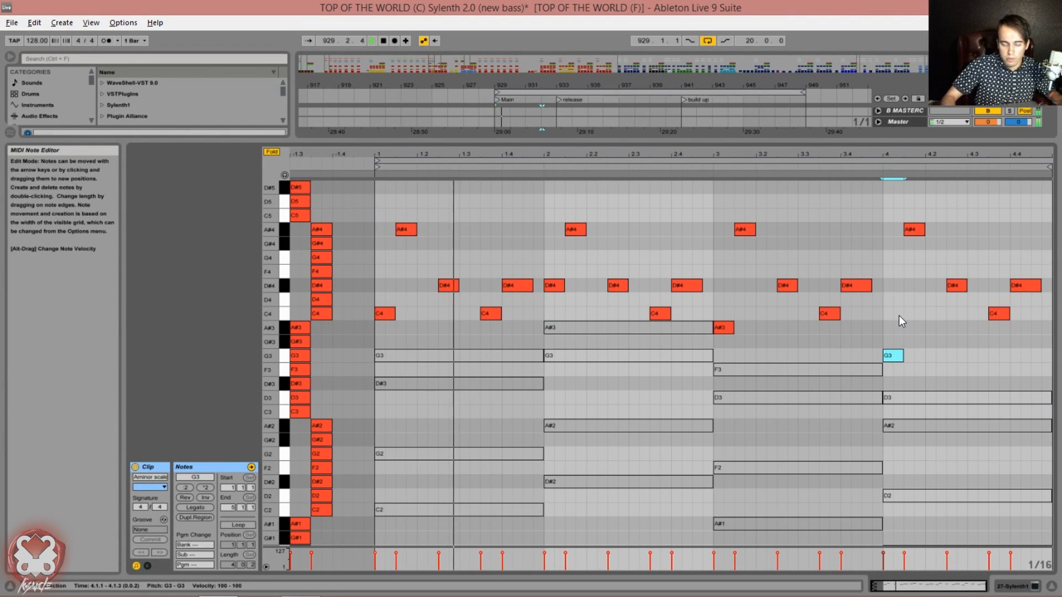
Play the edited melody with the full arrangement, and reopen its clip to follow the notes during playback.
key(shift+Tab)
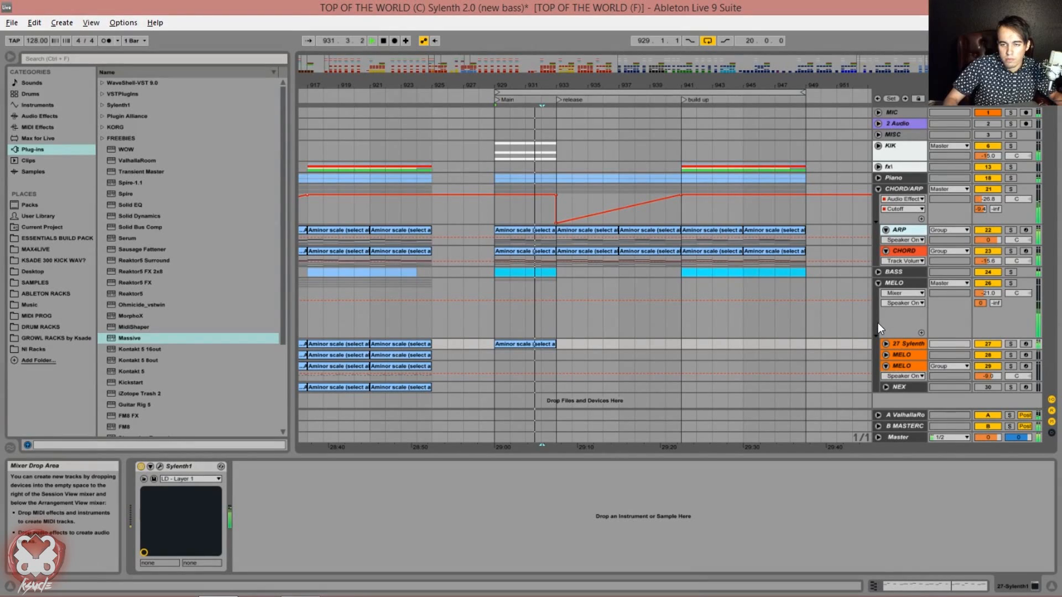
click(517, 347)
key(space)
double_click(520, 345)
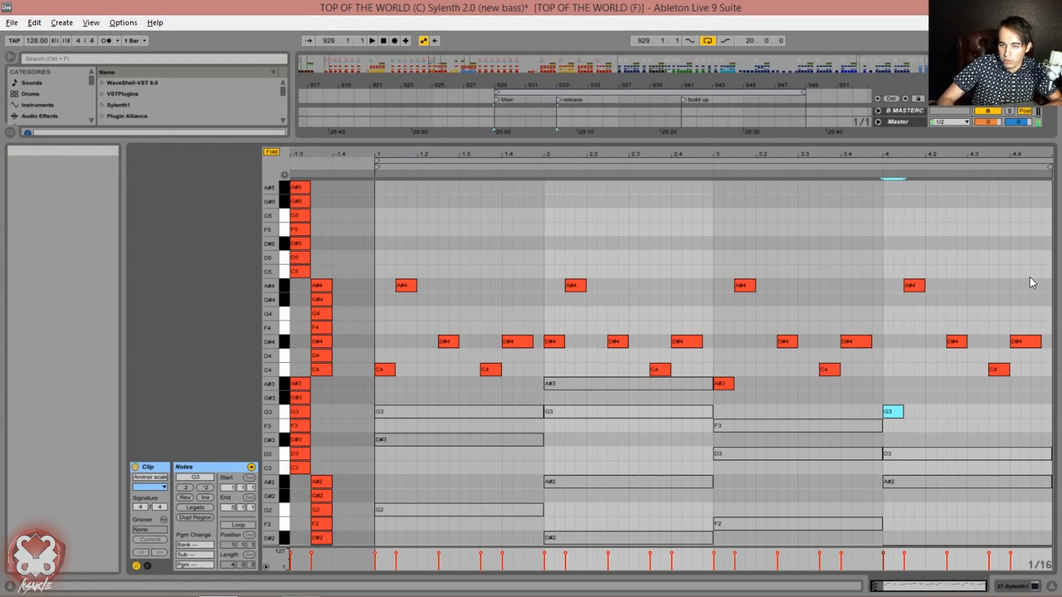
scroll(706, 300, down, 2)
scroll(709, 303, up, 2)
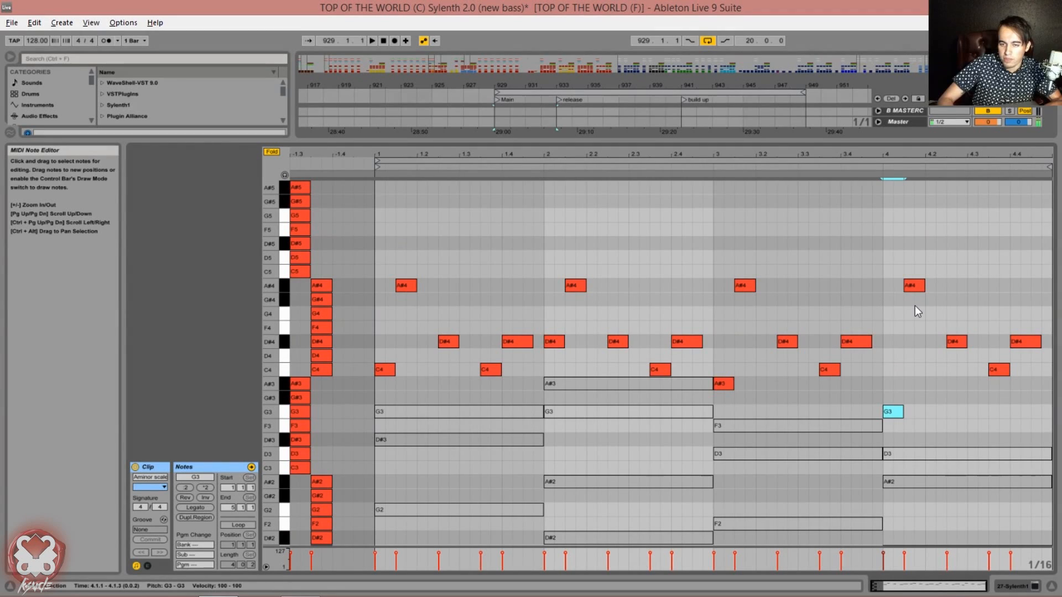
key(space)
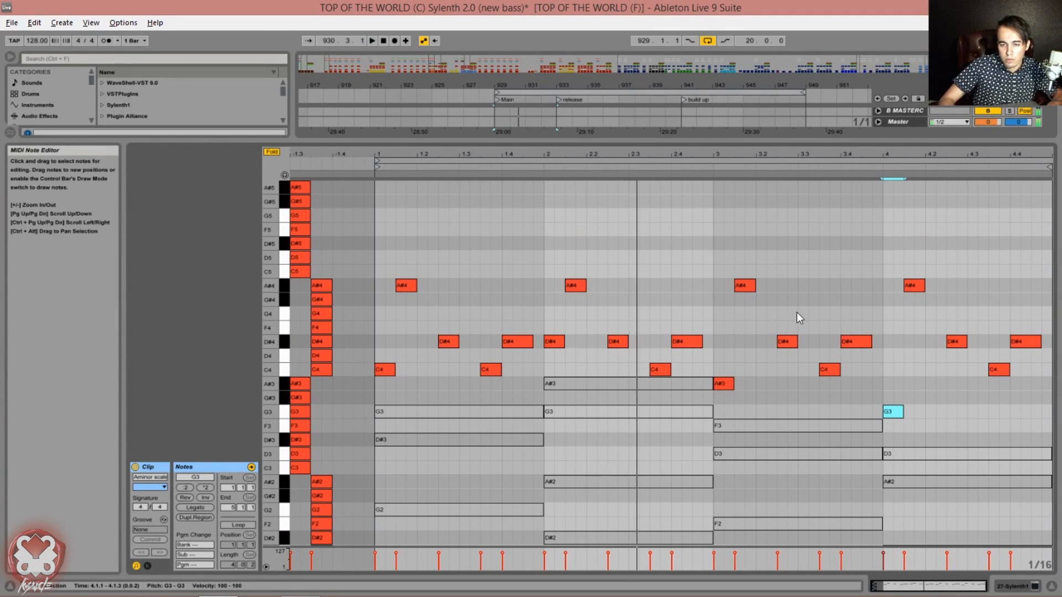
Raise the D#4 melody note at 3.2.3 to G#4.
double_click(785, 327)
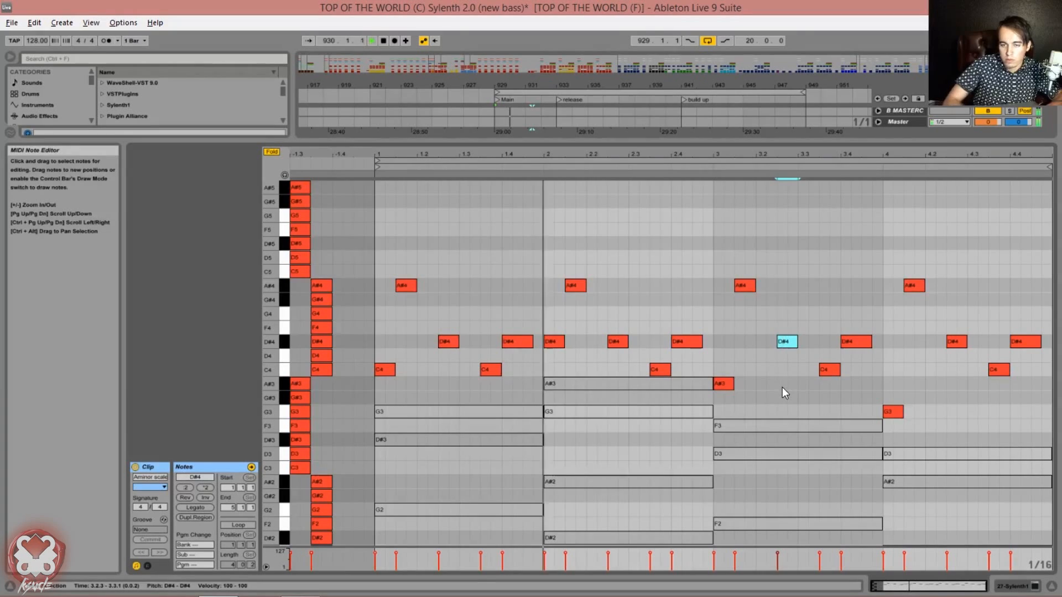
key(Up)
key(Up)
key(Up)
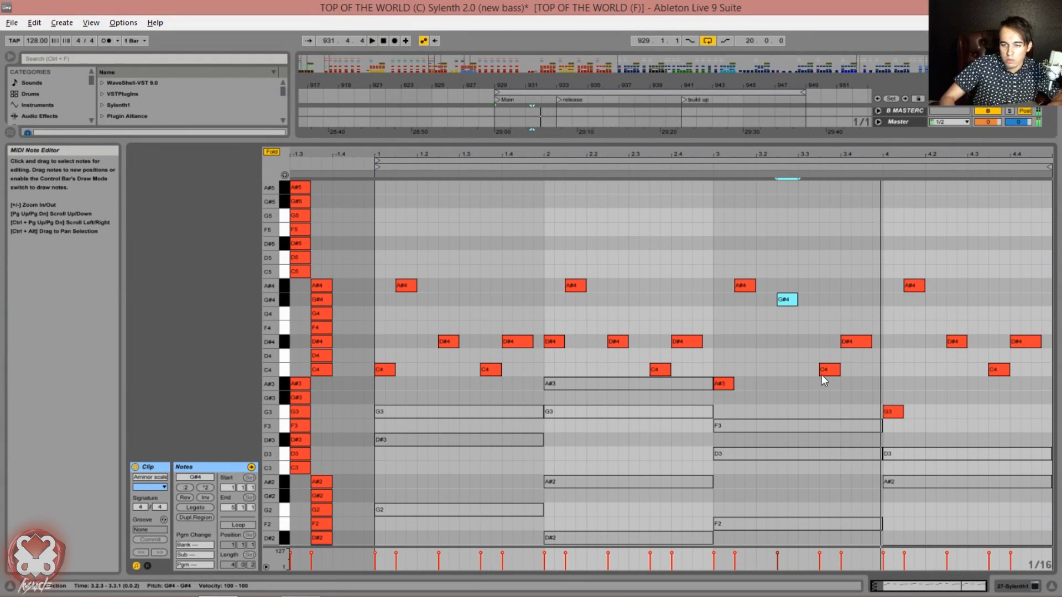
Add a G#4 note at 3.3.3 and deactivate the C4 note at the same position.
double_click(804, 317)
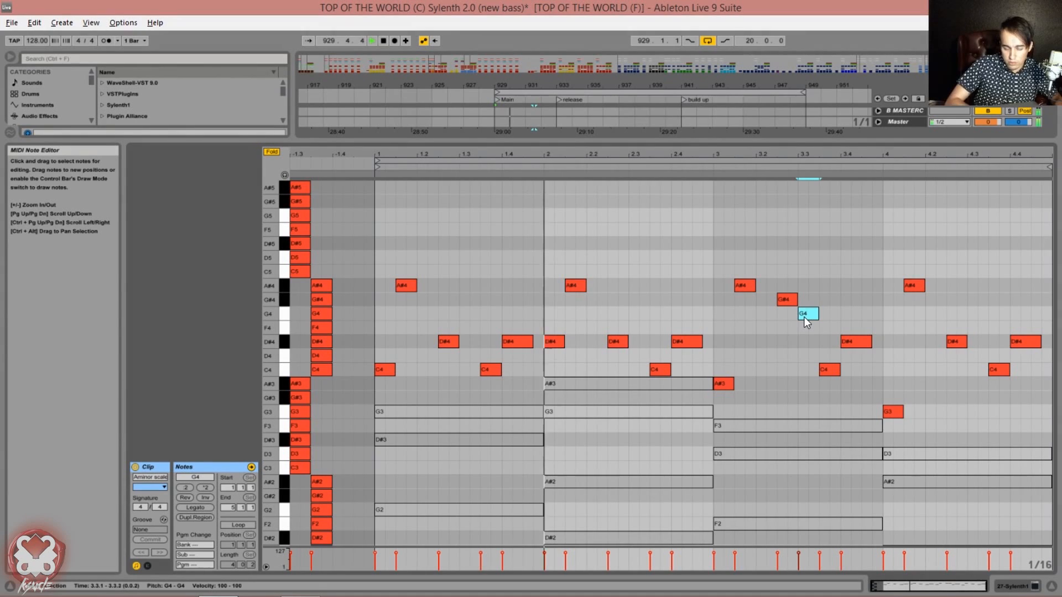
key(Down)
key(Down)
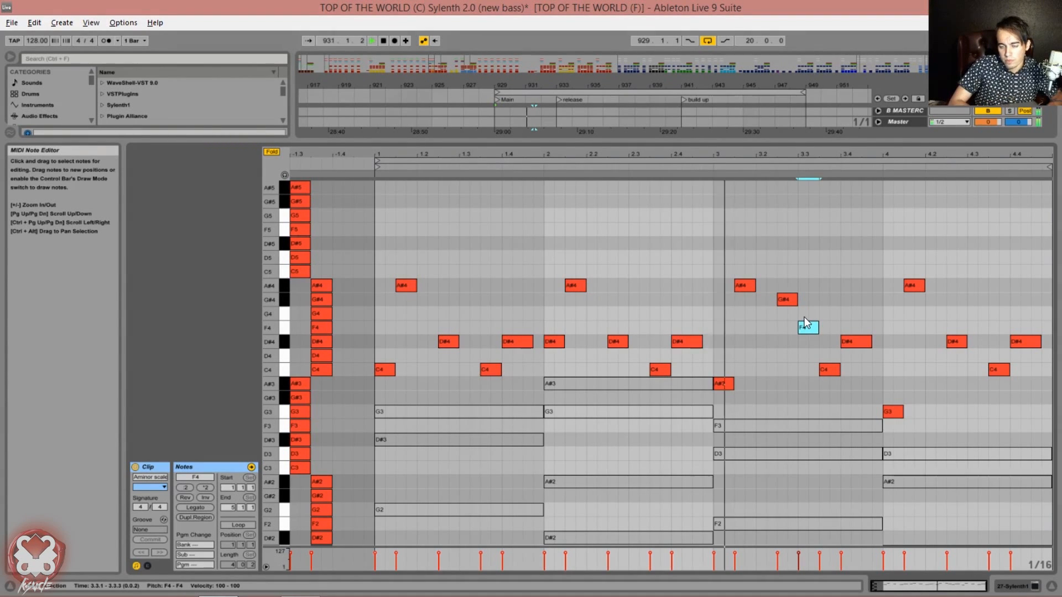
key(Up)
key(Up)
key(Up)
key(Up)
key(Up)
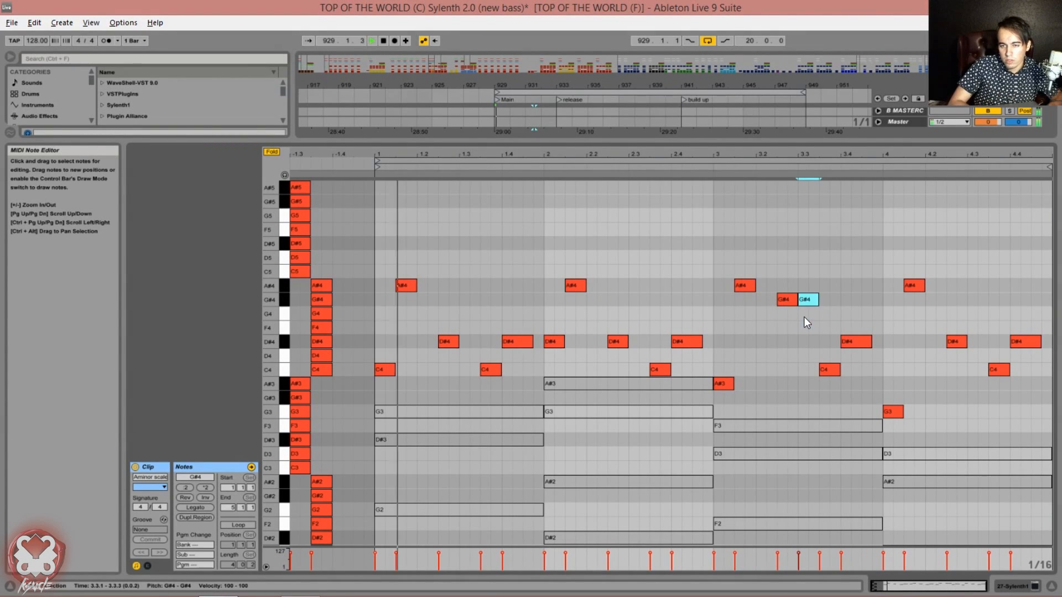
key(Down)
key(Down)
key(Right)
key(Right)
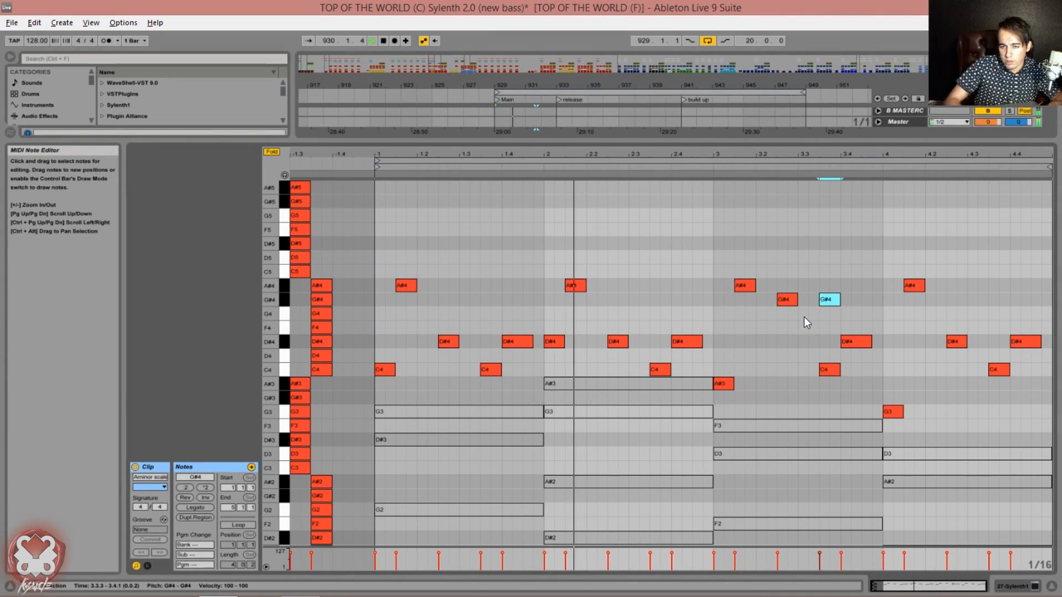
click(823, 368)
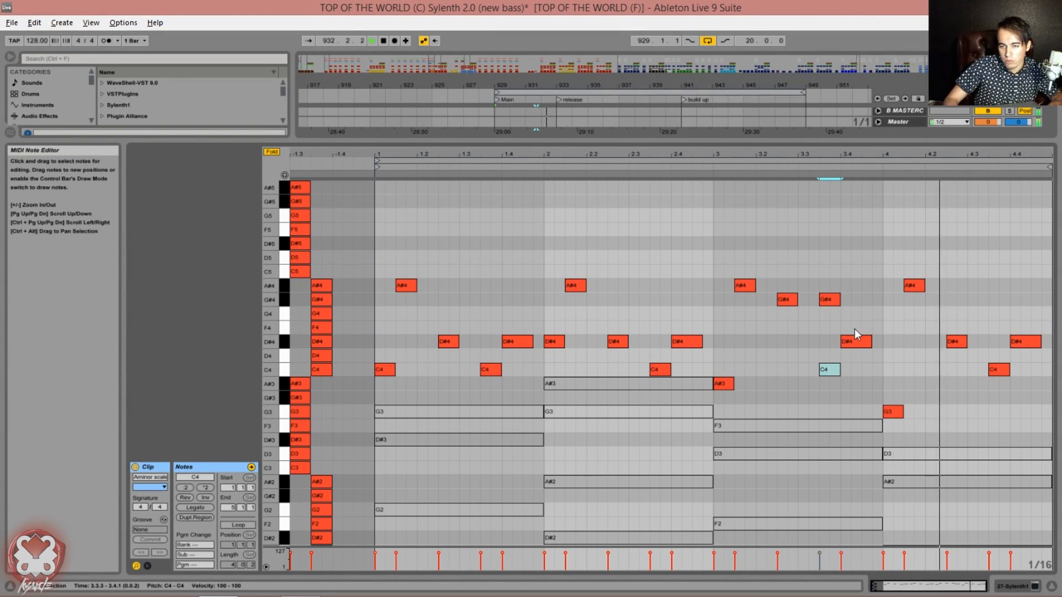
Raise the D#4 note at 4.2.3 to G4 and the C4 note at 4.3.3 to F4.
click(956, 341)
key(Up)
key(Up)
key(Up)
key(Up)
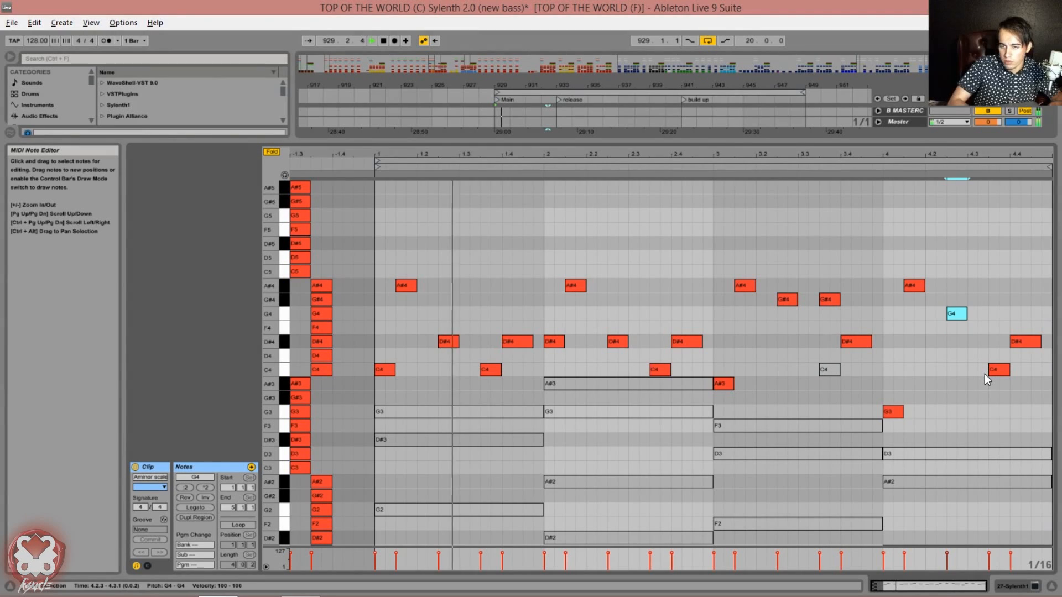
click(989, 371)
key(Up)
key(Up)
key(Up)
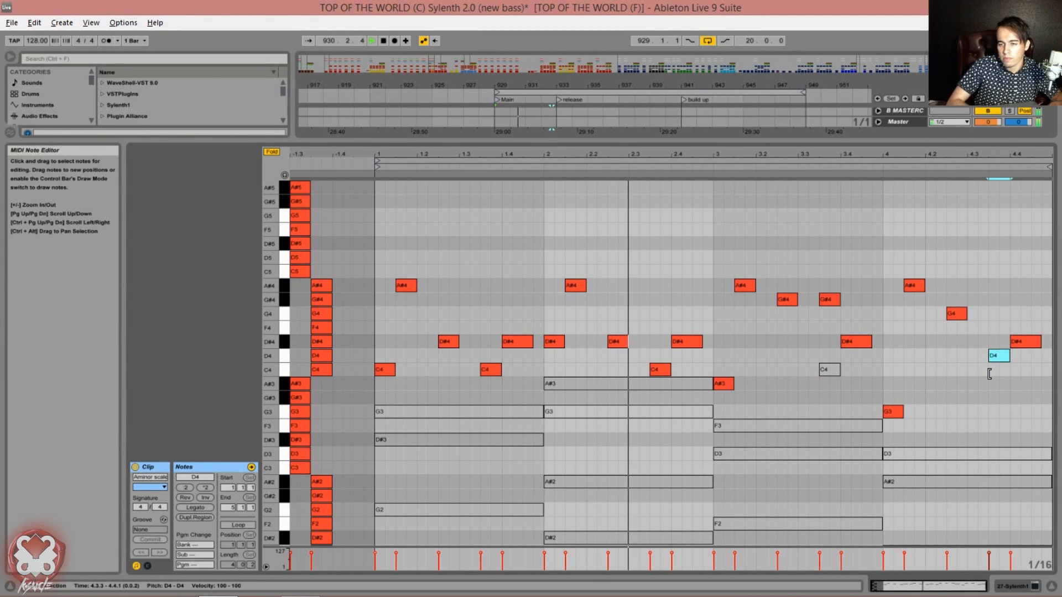
key(Up)
key(Up)
Raise the D#4 note at 4.4.1 to G4 and return to the arrangement.
click(1027, 342)
key(Up)
key(Up)
key(Up)
key(Up)
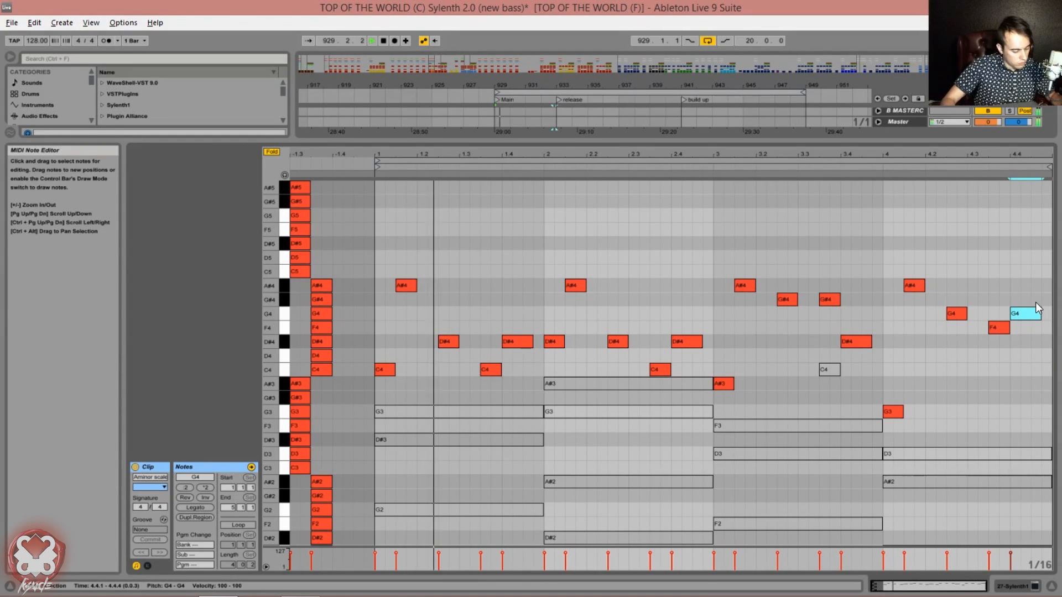
key(shift+Tab)
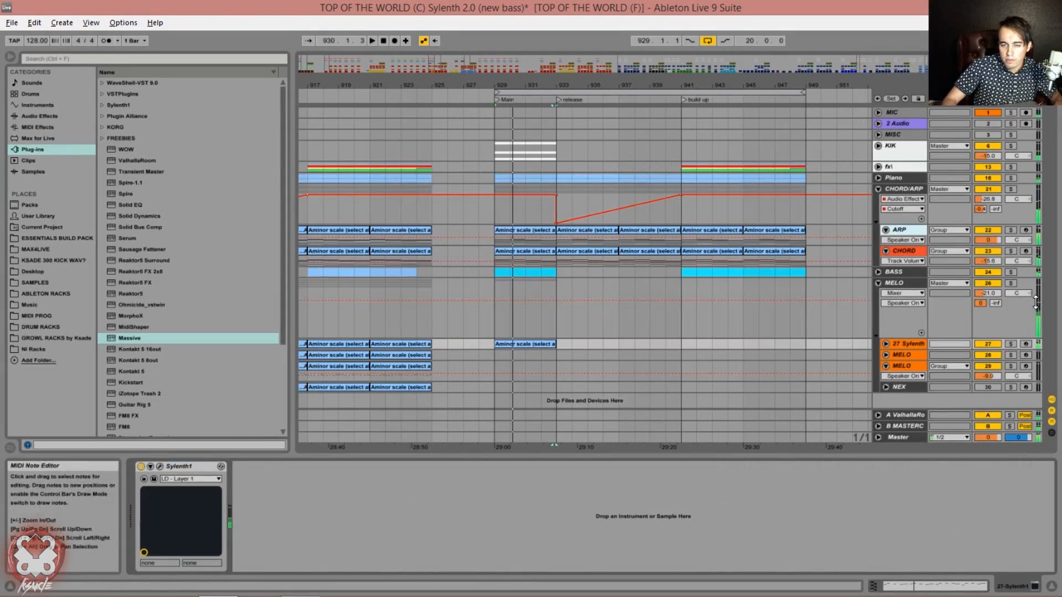
key(shift+Tab)
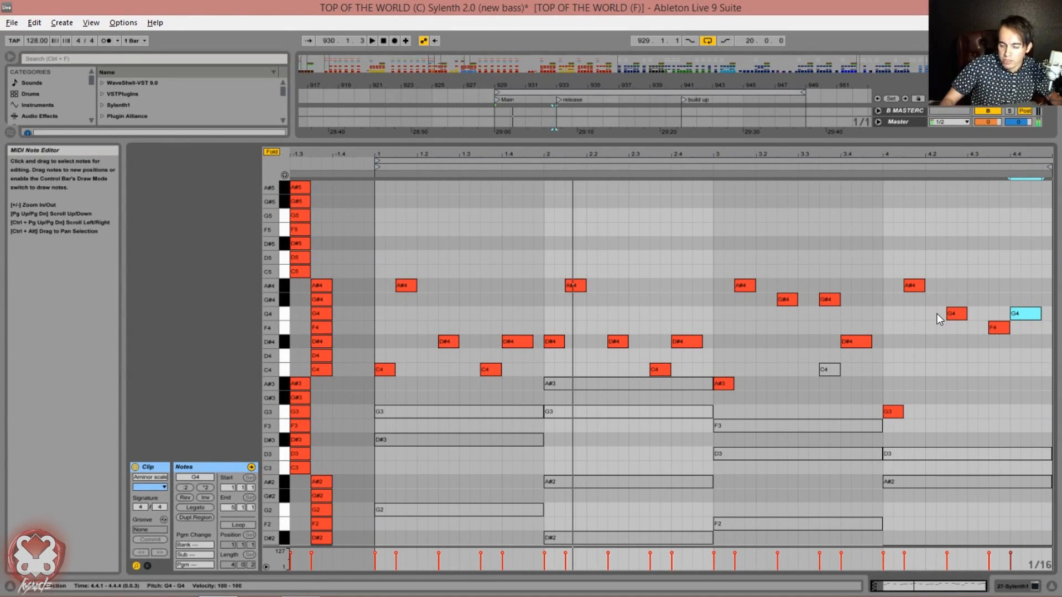
key(shift+Tab)
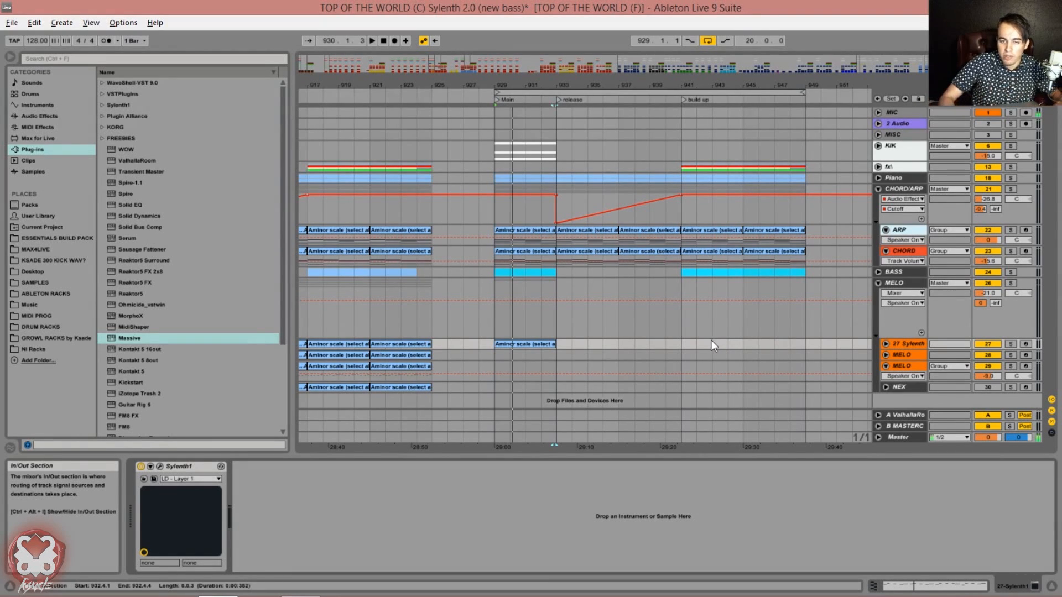
Copy the Main melody clip to the same bars on both MELO layer tracks and the NEX track, folding the lower MELO track.
click(528, 347)
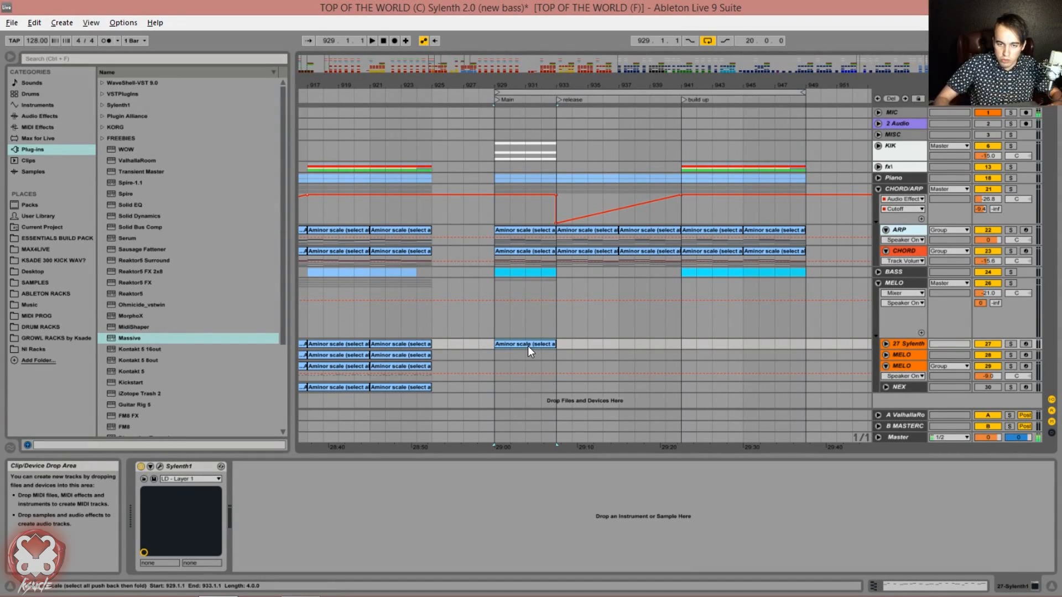
click(529, 354)
key(ctrl+v)
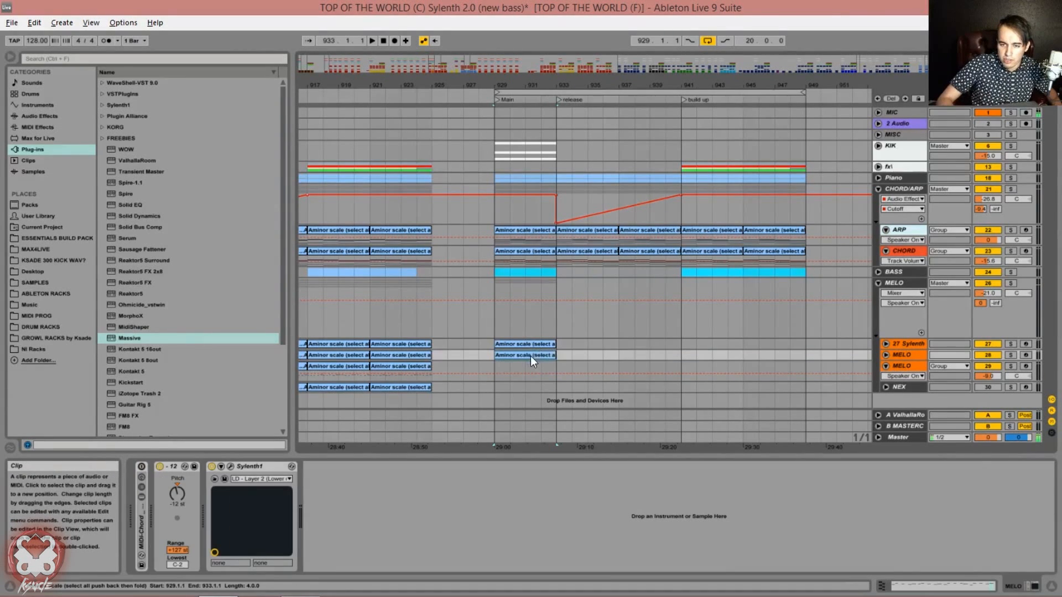
click(530, 365)
key(ctrl+v)
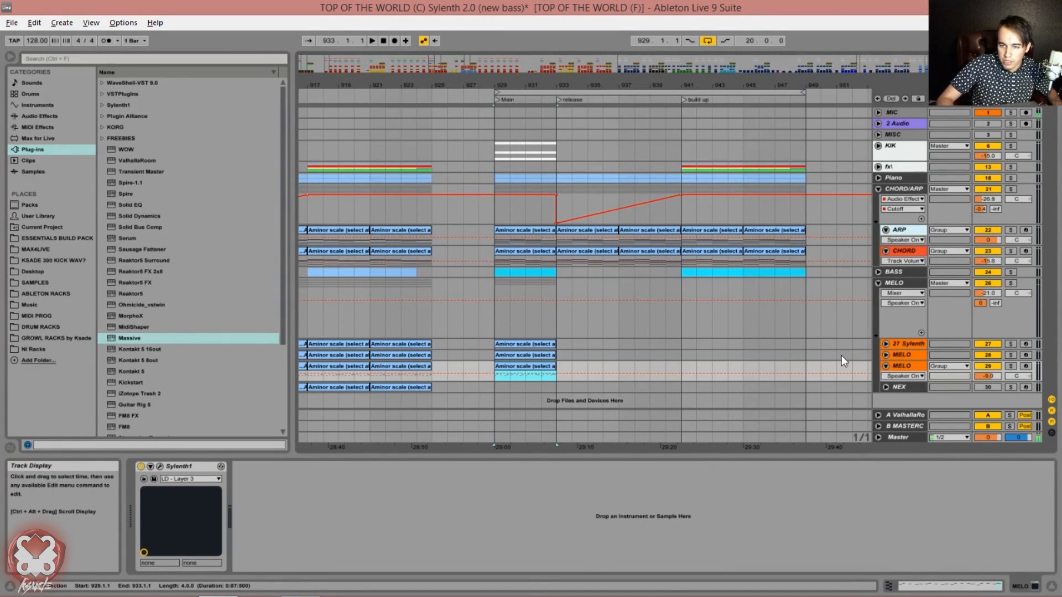
click(884, 366)
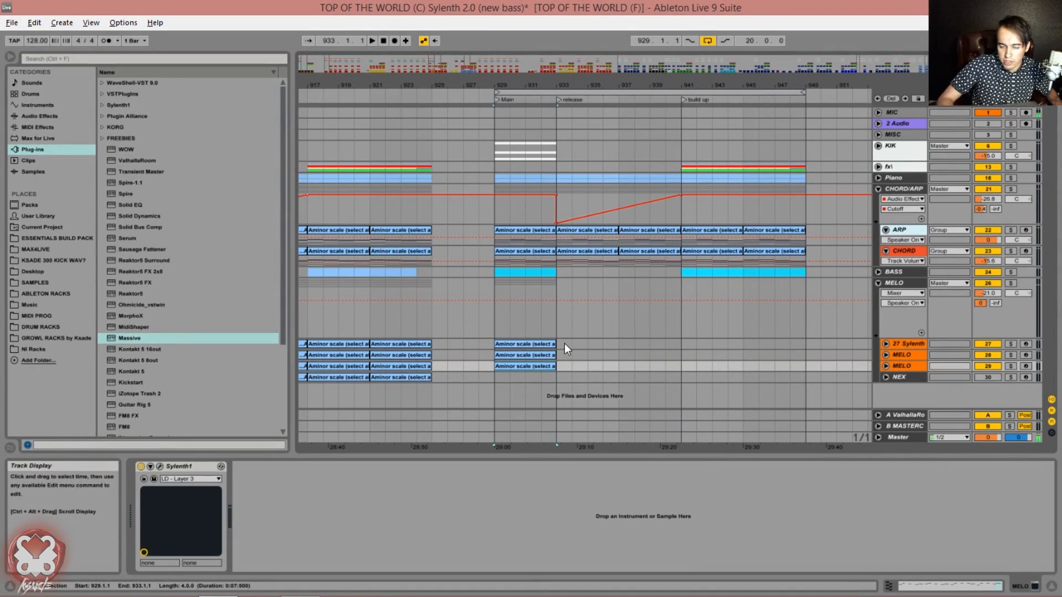
click(546, 344)
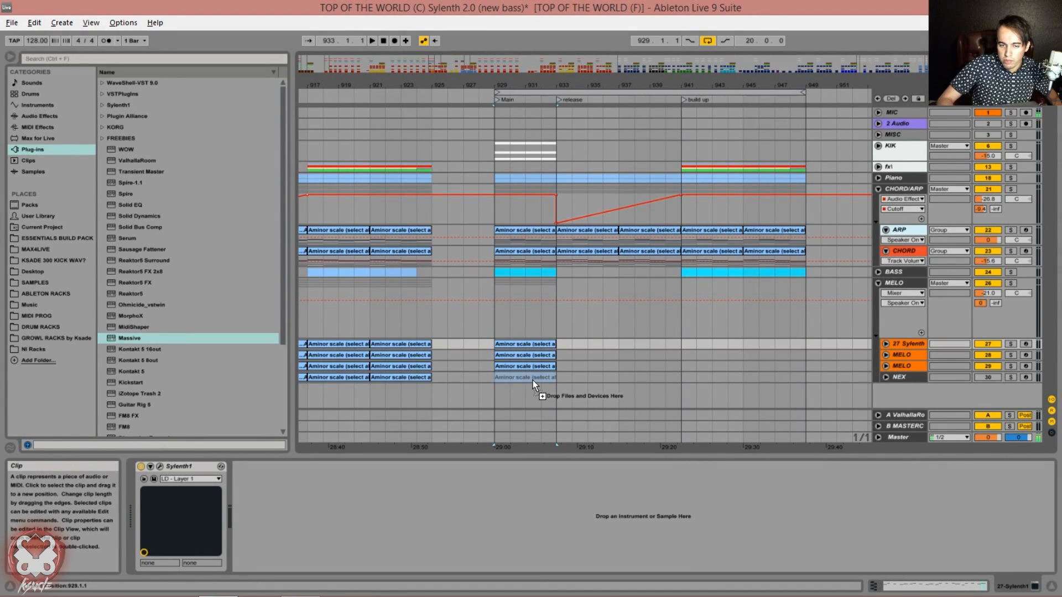
click(533, 378)
key(ctrl+v)
Duplicate the Main melody clips on all four layer tracks four times, filling the release and build-up sections.
click(518, 344)
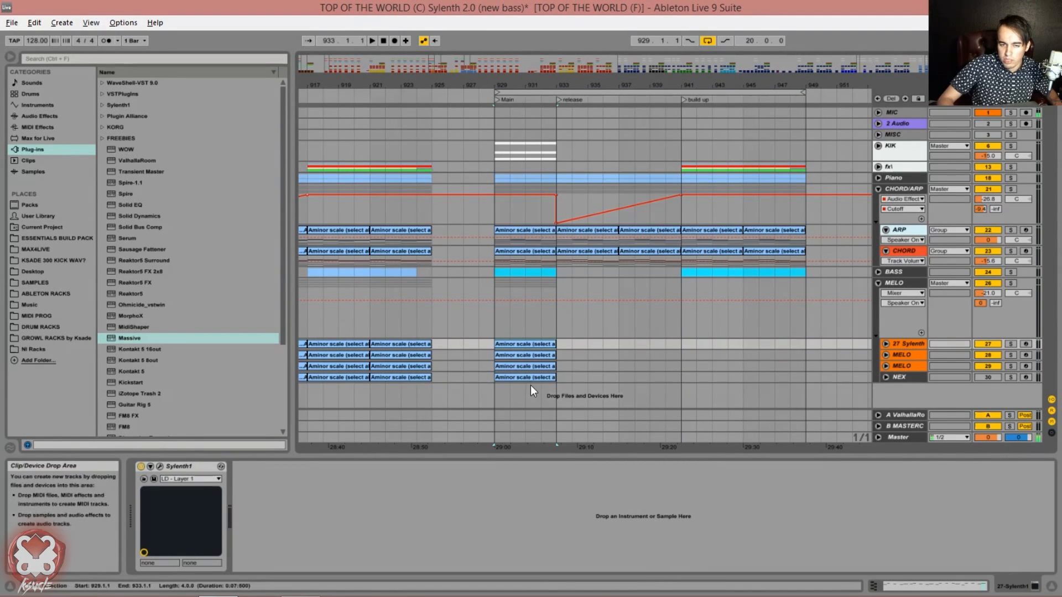
click(532, 380)
key(ctrl+d)
key(ctrl+d)
key(ctrl+d)
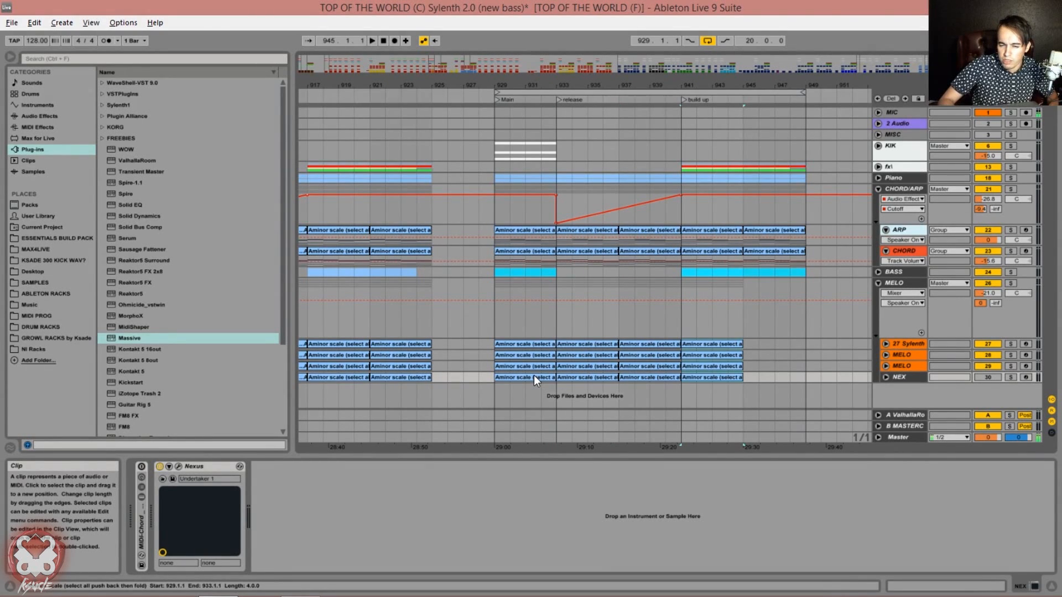
key(ctrl+d)
click(516, 343)
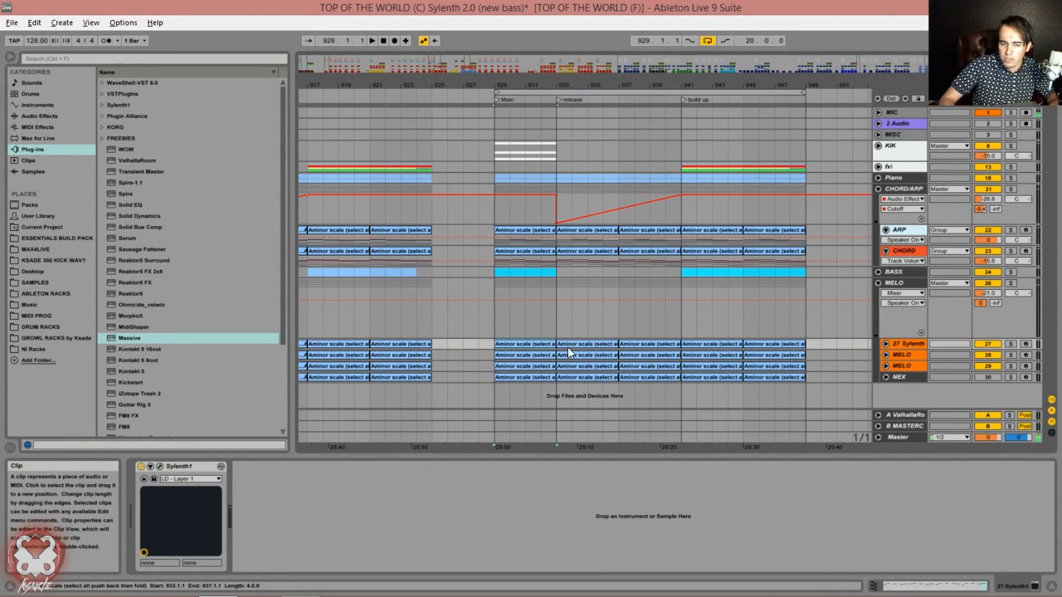
Play the arrangement from the build up marker, restart it from the release section and listen through to the end of the build-up.
click(682, 327)
key(space)
key(space)
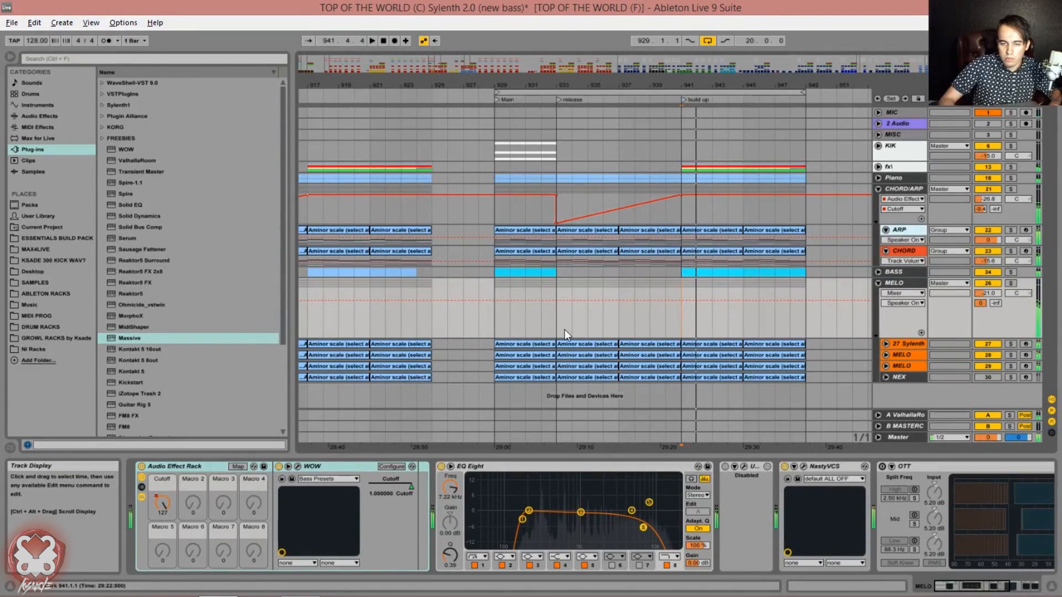
click(556, 324)
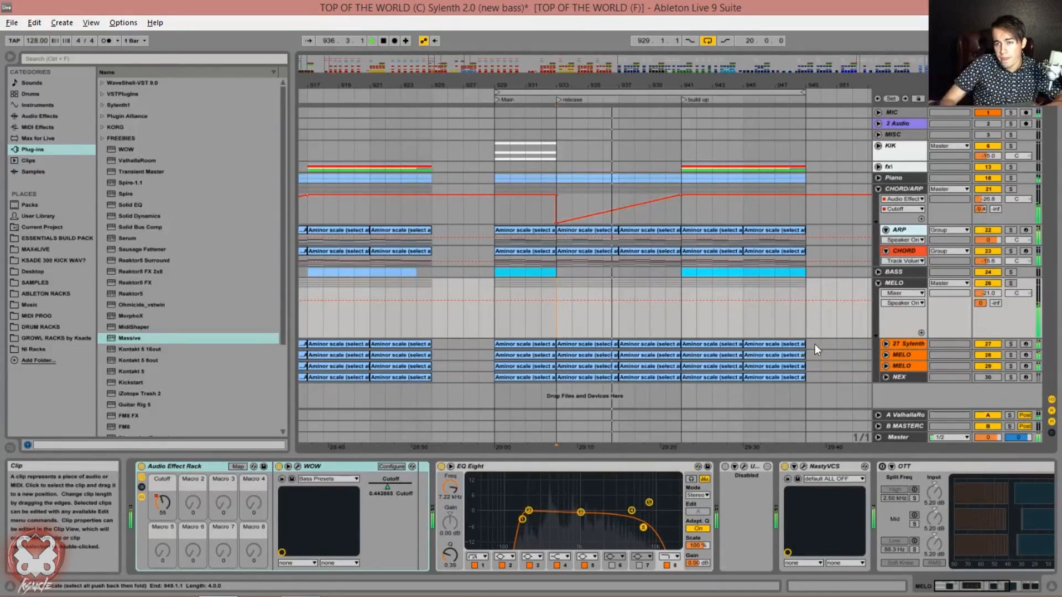
click(982, 374)
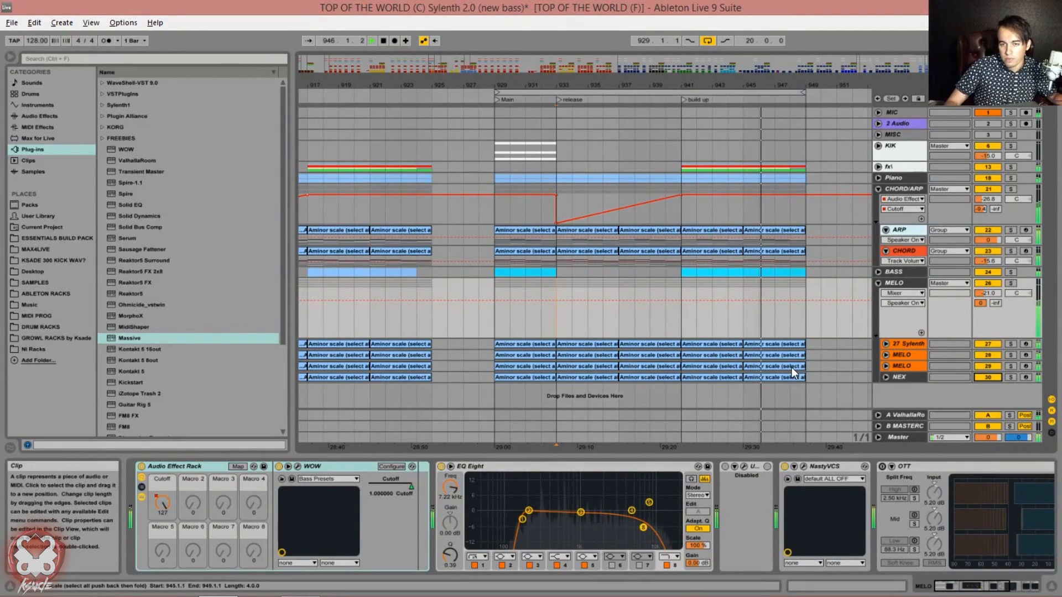
Remove the final bar of the BASS part at the end of the build-up, from bar 948 to bar 949.
click(800, 268)
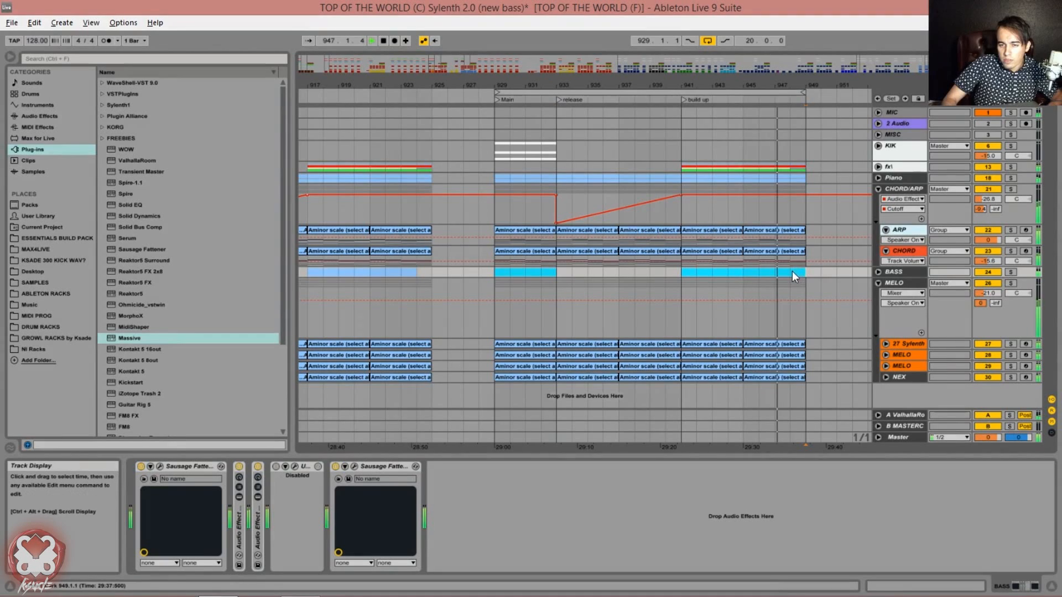
click(815, 311)
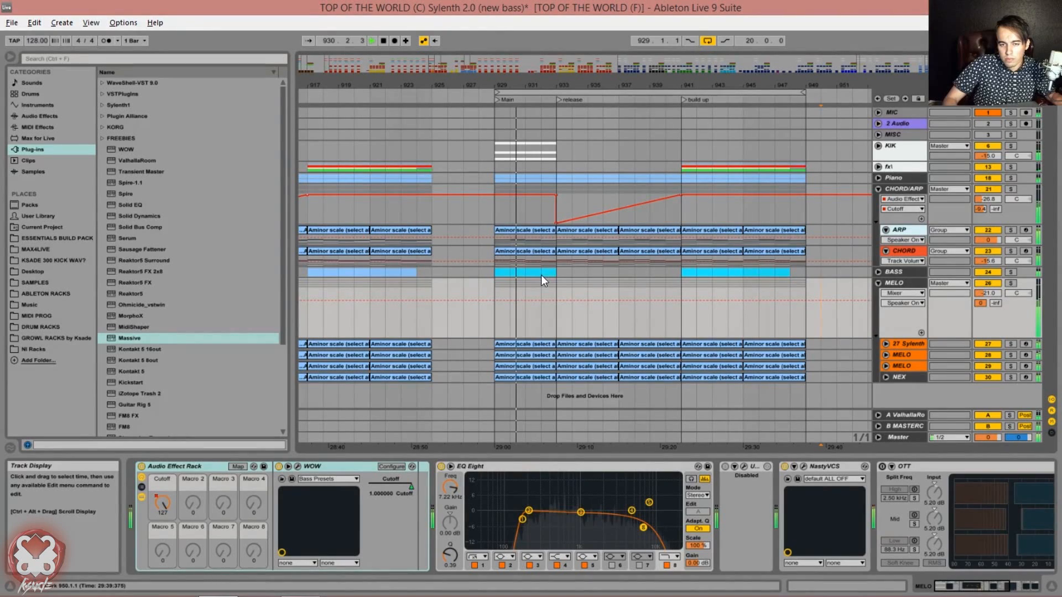
Set the loop range to the four-bar Main section, switch arrangement looping off and stop playback.
click(515, 343)
key(ctrl+l)
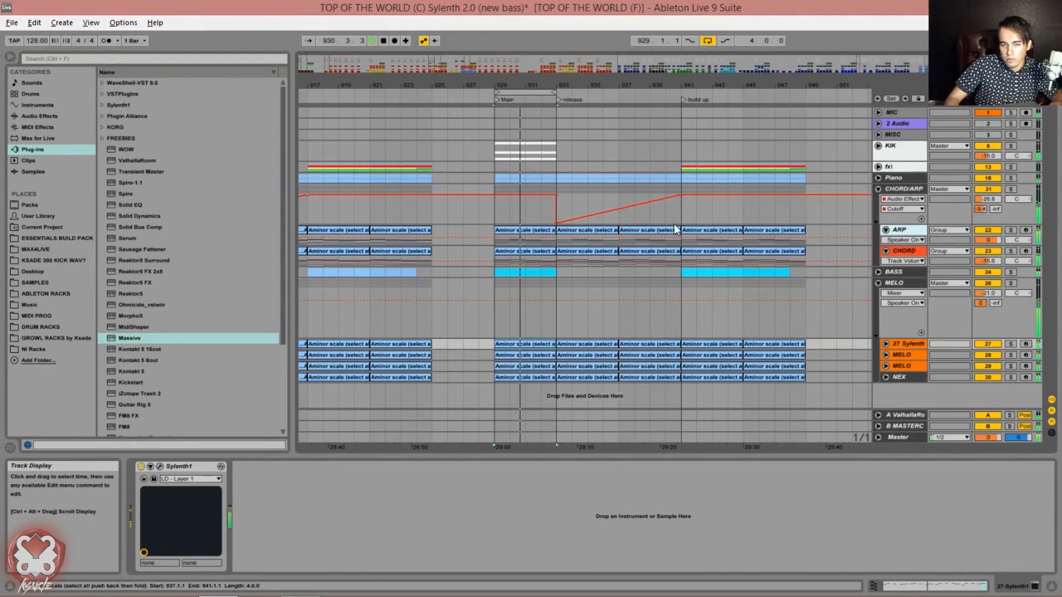
click(705, 41)
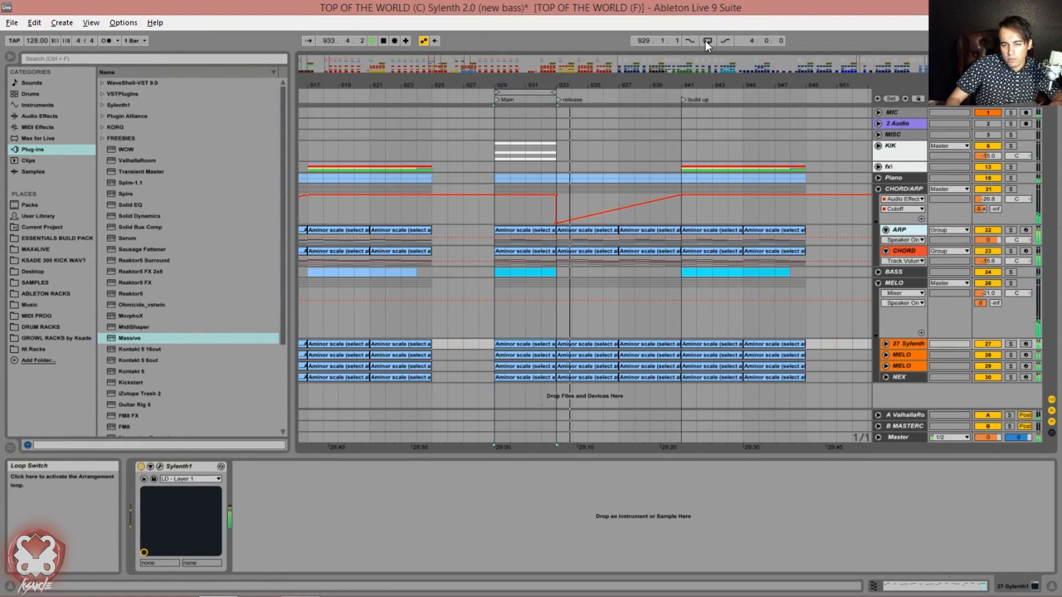
key(space)
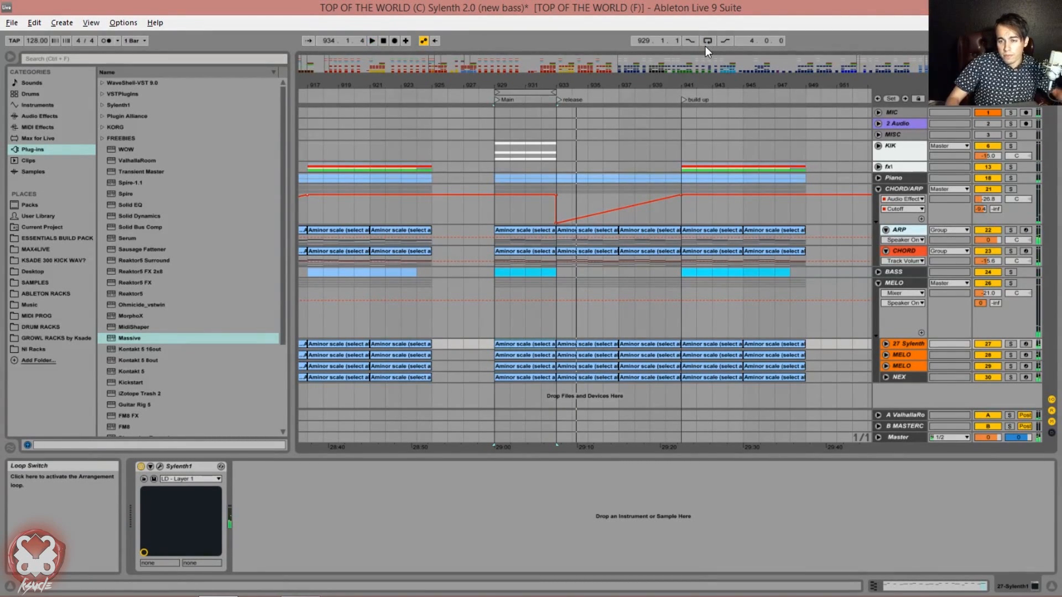